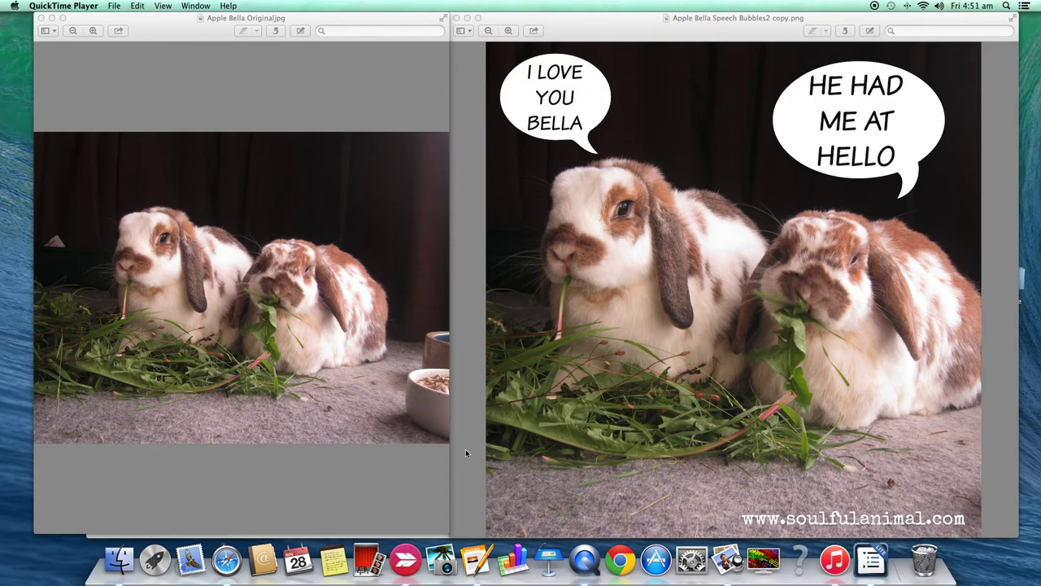
Step: Bring the picmonkey.com home page in Safari to the front and scroll down it
{"action": "left_click", "coordinate": [230, 561]}
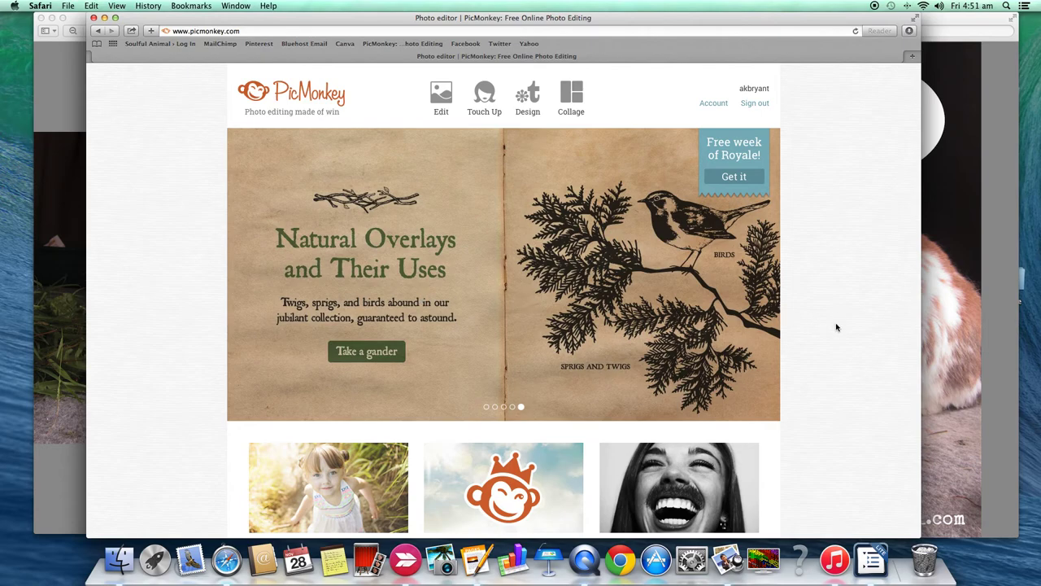
{"action": "scroll", "coordinate": [837, 326], "scroll_direction": "down", "scroll_amount": 1}
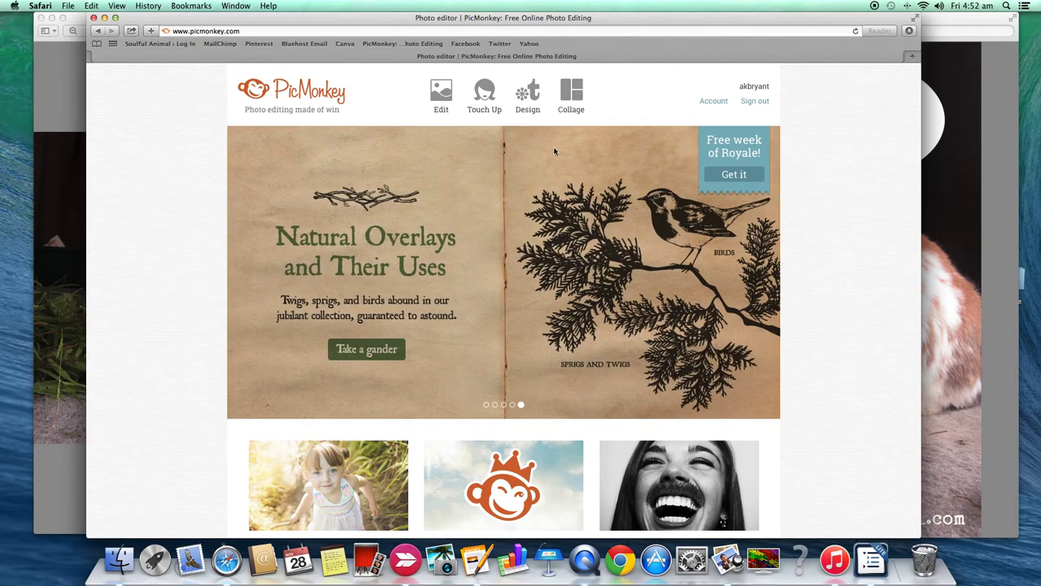
Step: Open Design's canvas choices and start a new design on the Square canvas
{"action": "left_click", "coordinate": [525, 107]}
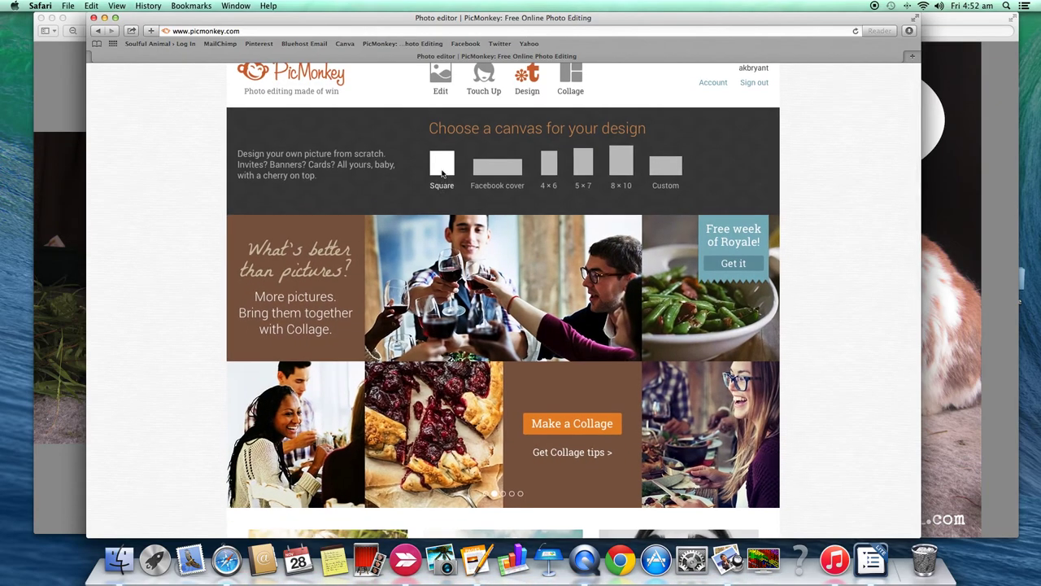
{"action": "left_click", "coordinate": [442, 175]}
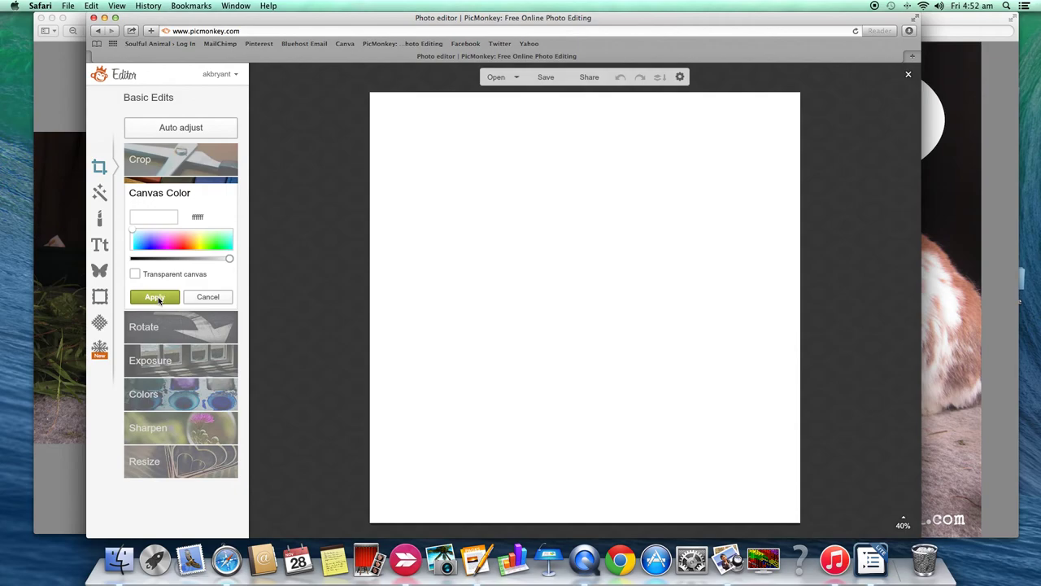
Step: Keep the canvas white, then browse Effects, Touch Up, Text, Overlays, Frames, Textures and Themes
{"action": "left_click", "coordinate": [159, 298]}
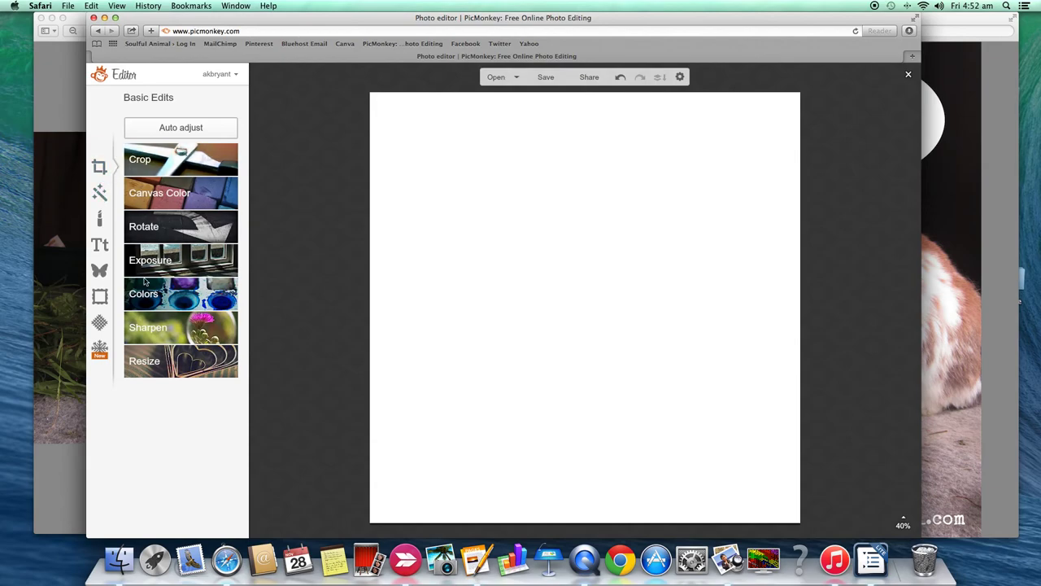
{"action": "left_click", "coordinate": [100, 193]}
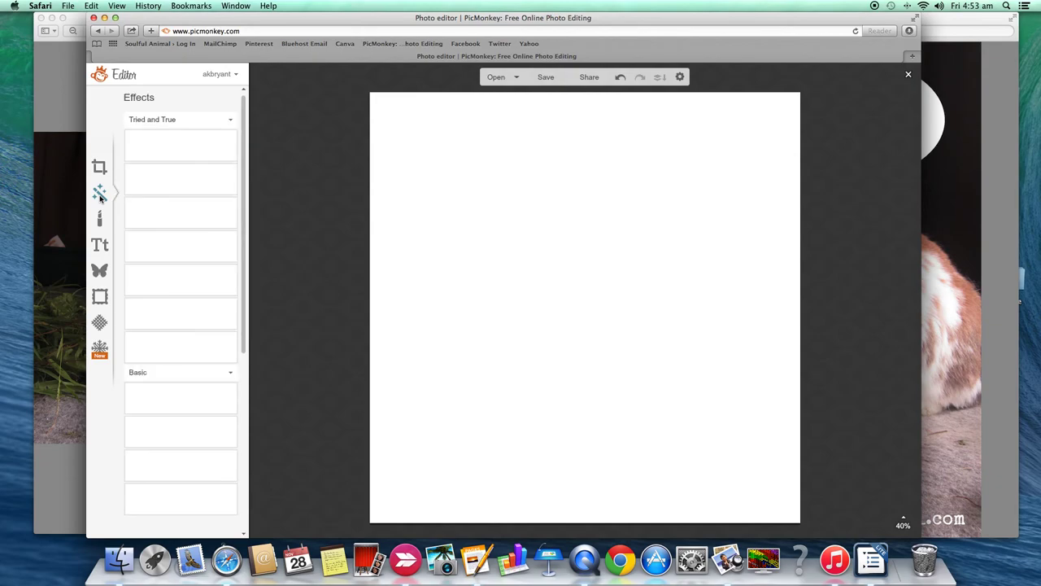
{"action": "left_click", "coordinate": [101, 225]}
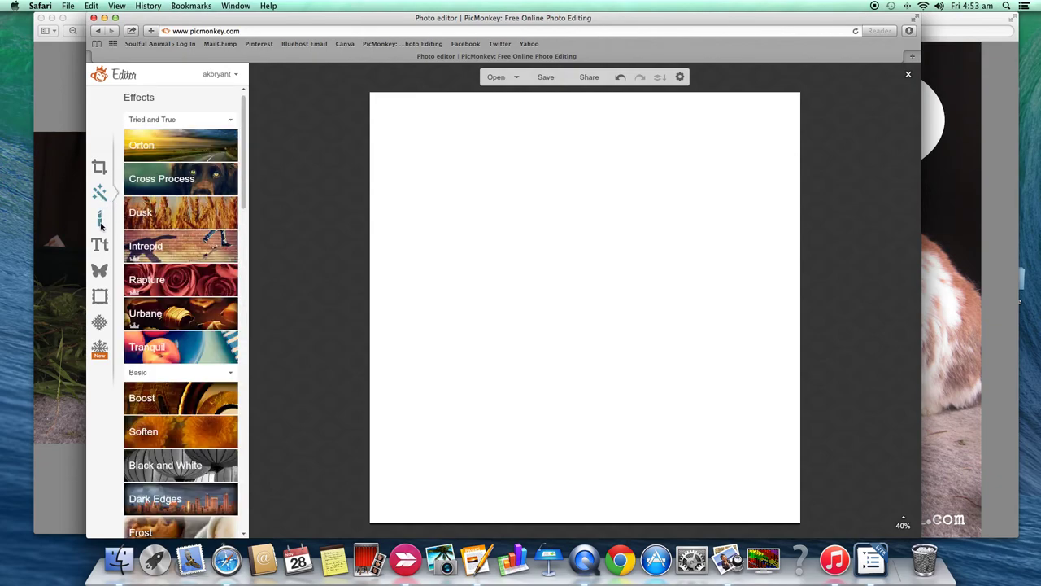
{"action": "left_click", "coordinate": [99, 245]}
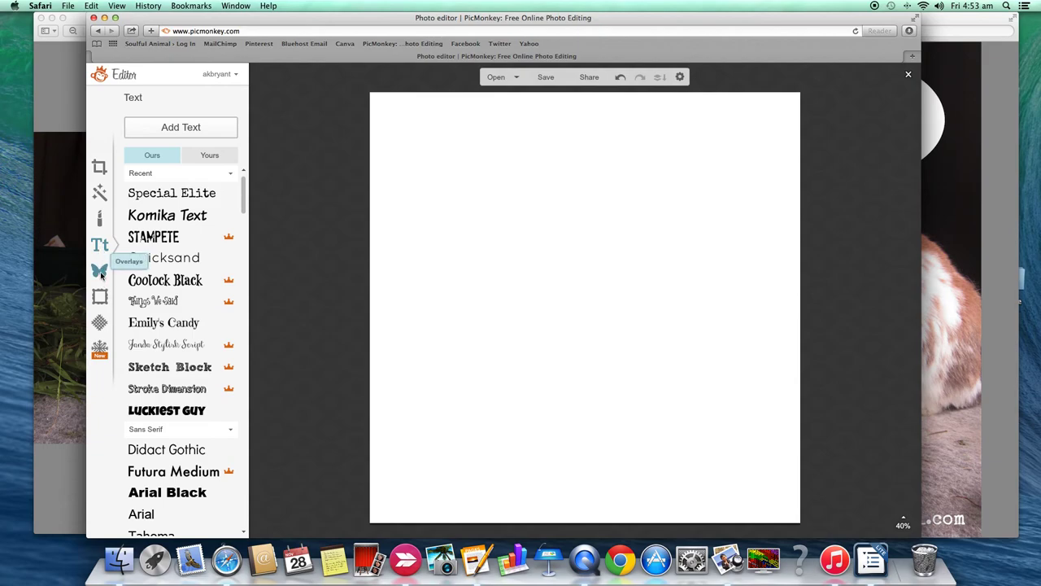
{"action": "left_click", "coordinate": [100, 272]}
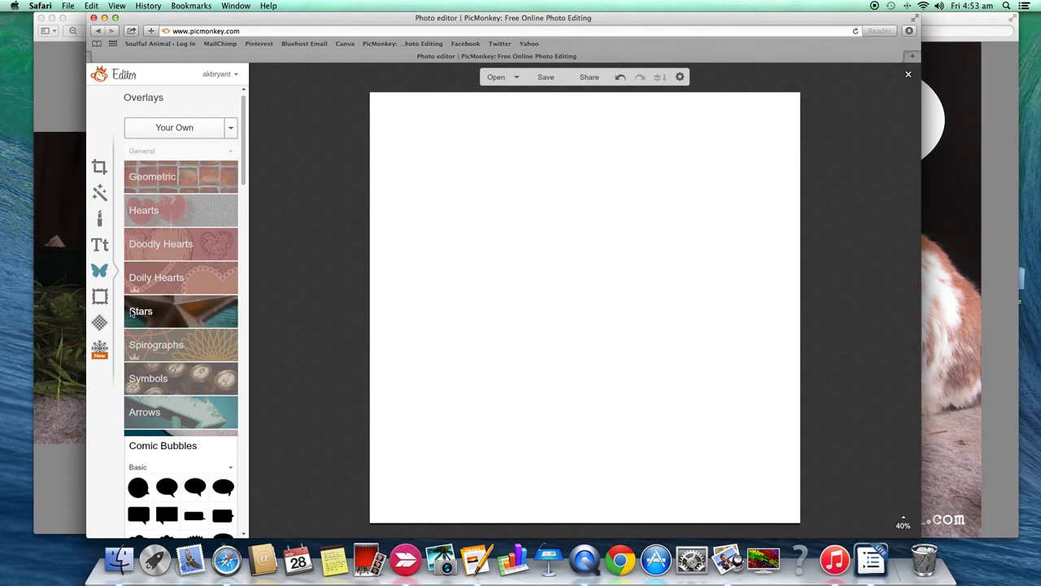
{"action": "left_click", "coordinate": [104, 301]}
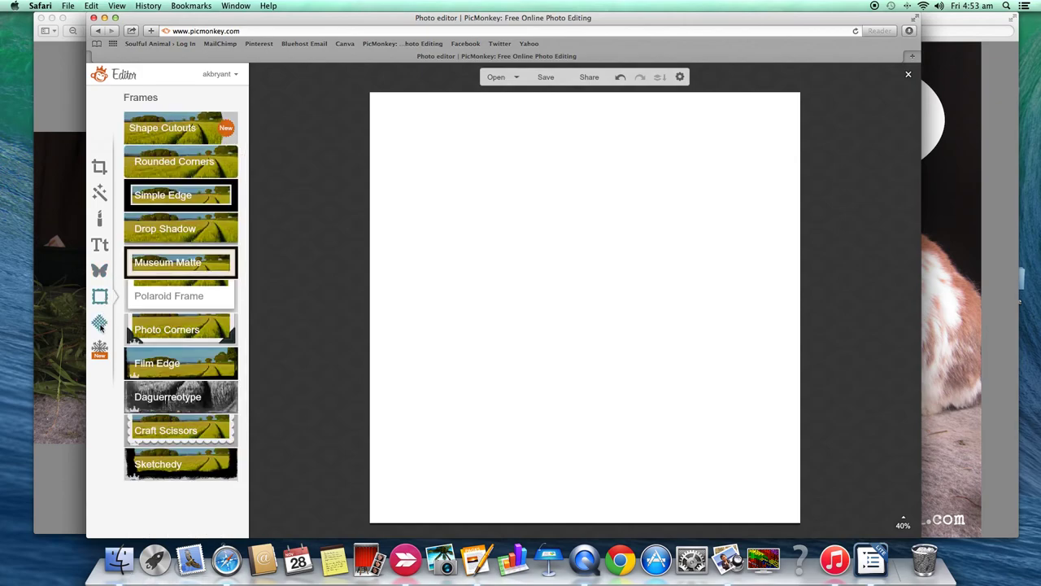
{"action": "left_click", "coordinate": [99, 324]}
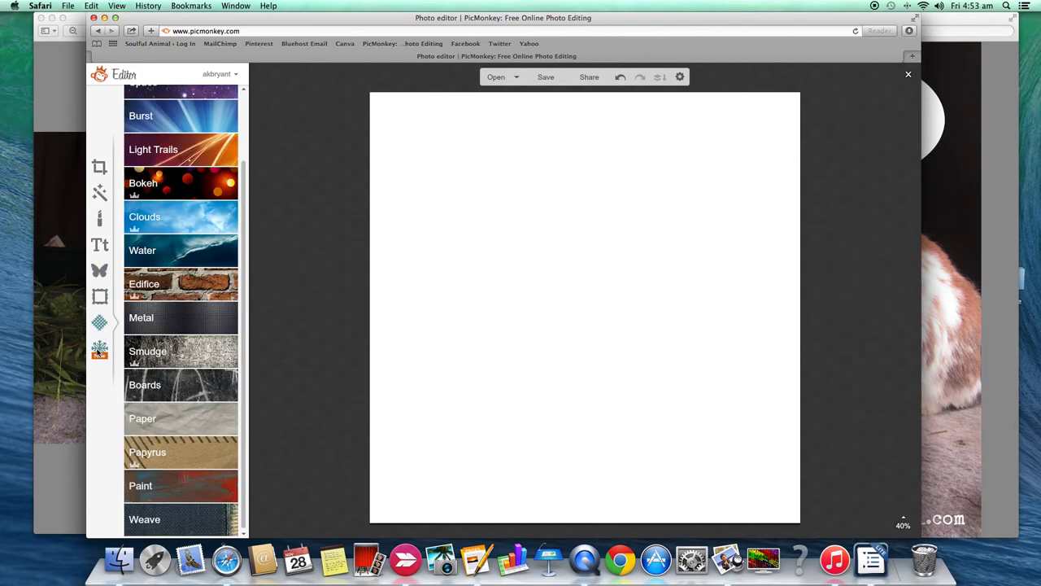
{"action": "left_click", "coordinate": [100, 350]}
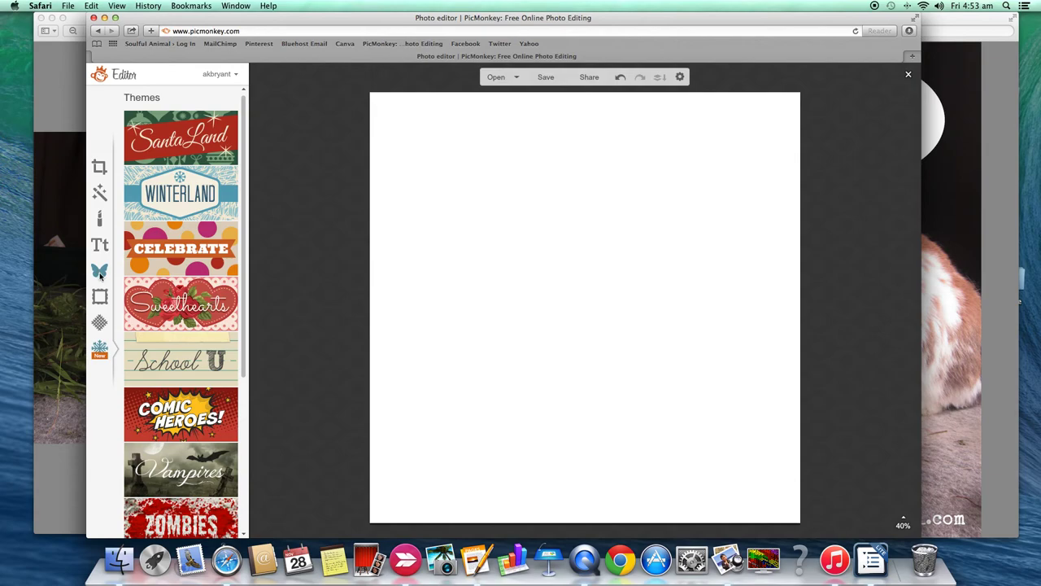
Step: Add the original Apple Bella bunny photo as a Your Own overlay
{"action": "left_click", "coordinate": [100, 275]}
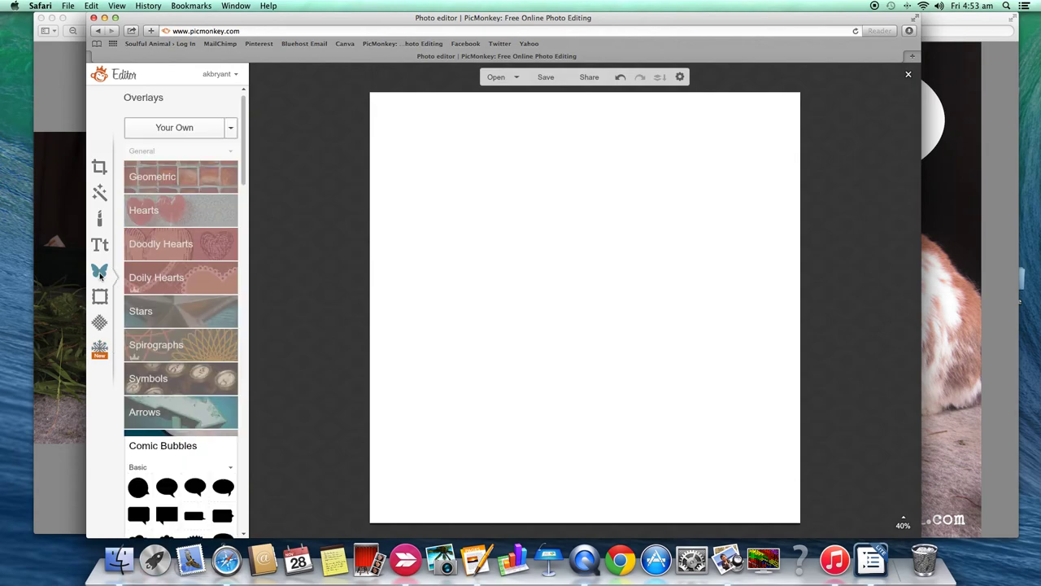
{"action": "left_click", "coordinate": [174, 131]}
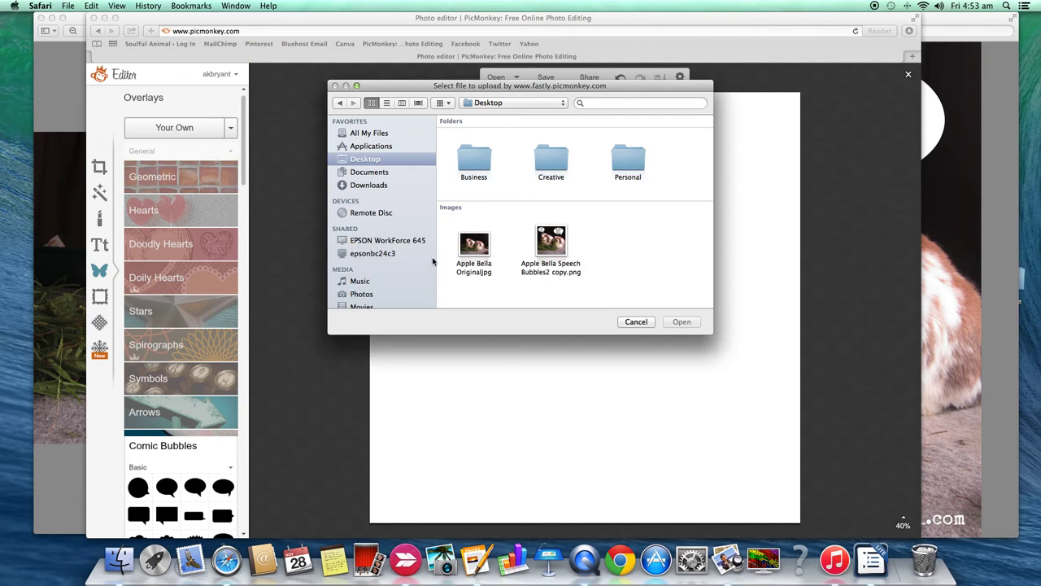
{"action": "double_click", "coordinate": [474, 244]}
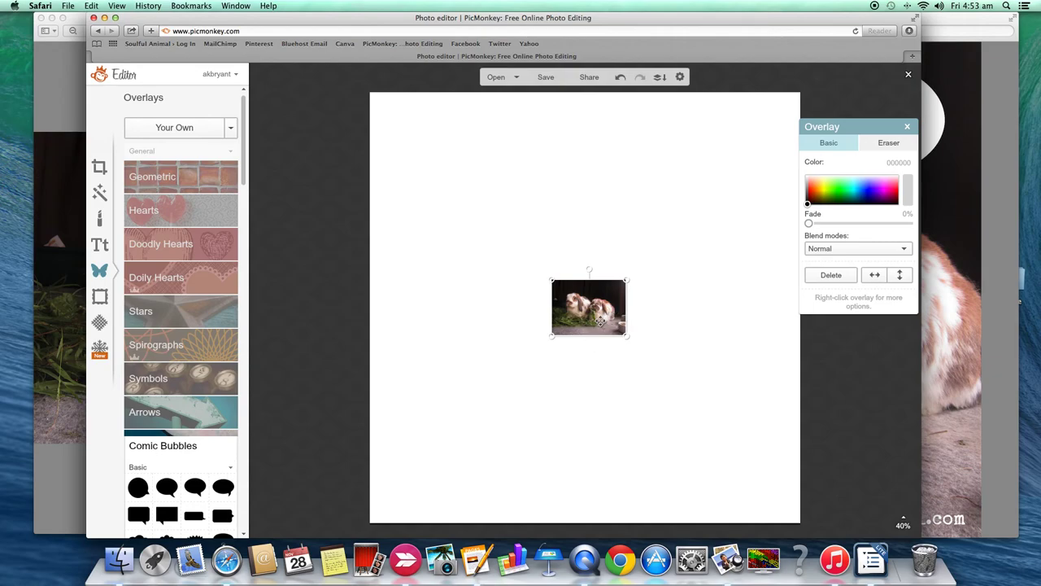
Step: Enlarge and reposition the bunny photo so it covers the square canvas
{"action": "left_click_drag", "start_coordinate": [597, 318], "coordinate": [536, 254]}
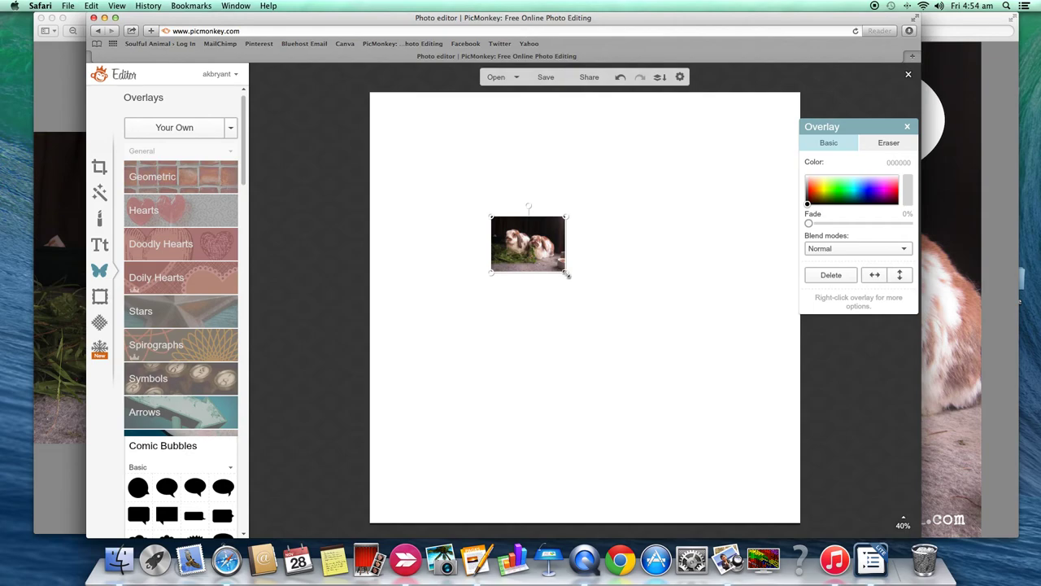
{"action": "left_click_drag", "start_coordinate": [566, 274], "coordinate": [878, 536]}
{"action": "left_click_drag", "start_coordinate": [728, 422], "coordinate": [602, 298]}
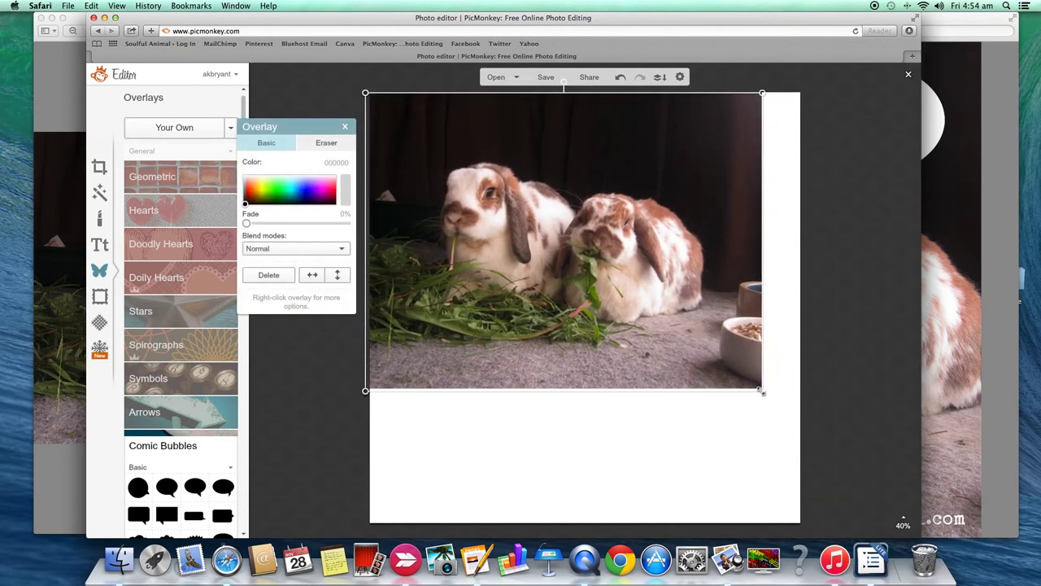
{"action": "mouse_move", "coordinate": [761, 395]}
{"action": "left_mouse_down"}
{"action": "mouse_move", "coordinate": [774, 447]}
{"action": "mouse_move", "coordinate": [837, 447]}
{"action": "mouse_move", "coordinate": [745, 402]}
{"action": "left_mouse_up"}
{"action": "left_click_drag", "start_coordinate": [818, 443], "coordinate": [922, 537]}
{"action": "left_click_drag", "start_coordinate": [642, 428], "coordinate": [570, 383]}
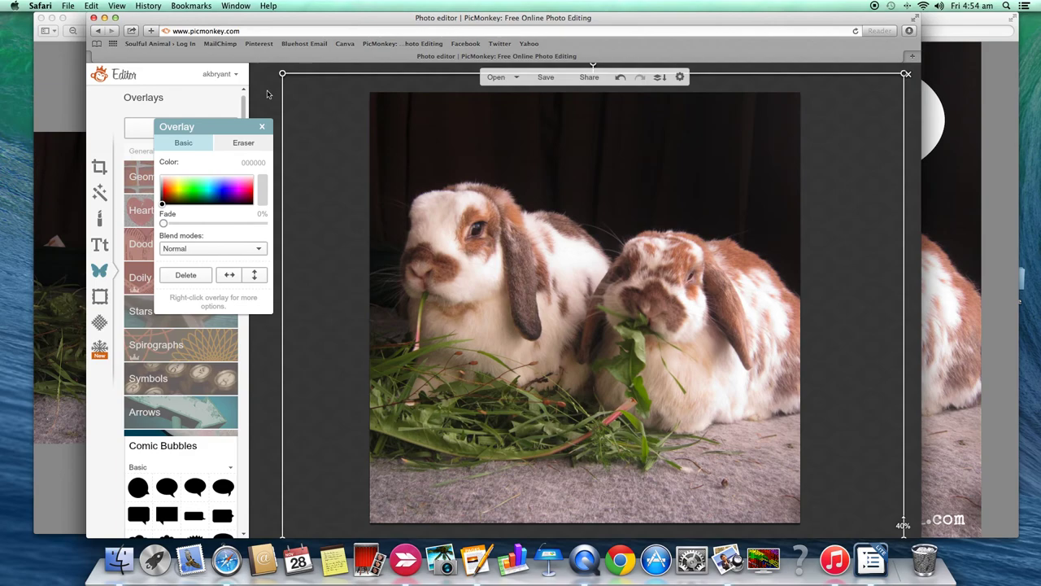
Step: Merge the bunny photo overlay into the canvas, then undo the merge
{"action": "left_click", "coordinate": [259, 494]}
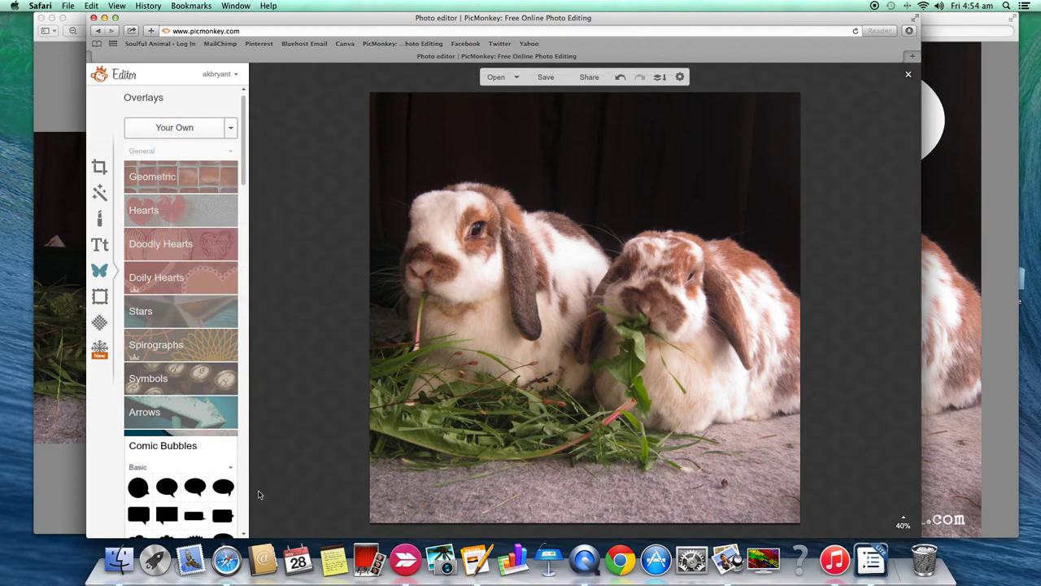
{"action": "left_click", "coordinate": [658, 78]}
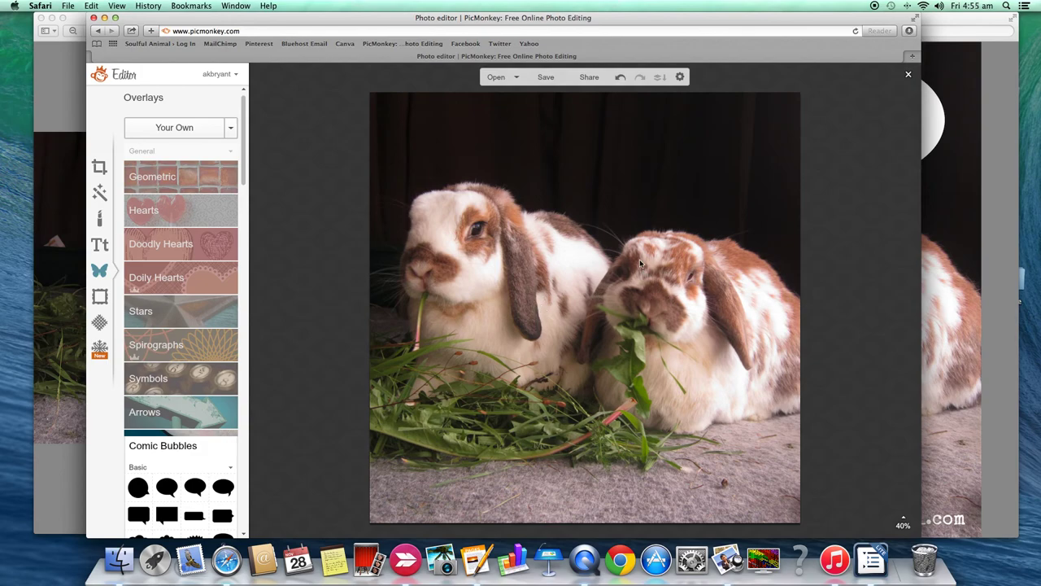
{"action": "left_click", "coordinate": [619, 78]}
Step: Shift the bunny photo slightly and combine it into the canvas again
{"action": "mouse_move", "coordinate": [651, 254]}
{"action": "left_mouse_down"}
{"action": "mouse_move", "coordinate": [601, 210]}
{"action": "mouse_move", "coordinate": [606, 228]}
{"action": "mouse_move", "coordinate": [587, 243]}
{"action": "mouse_move", "coordinate": [655, 268]}
{"action": "left_mouse_up"}
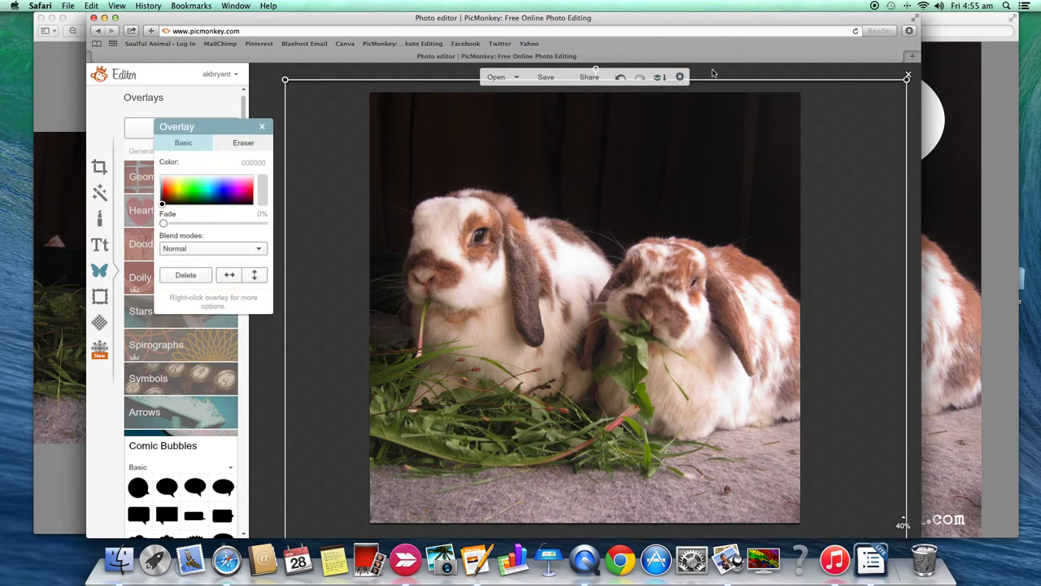
{"action": "left_click", "coordinate": [258, 469]}
{"action": "left_click", "coordinate": [663, 77]}
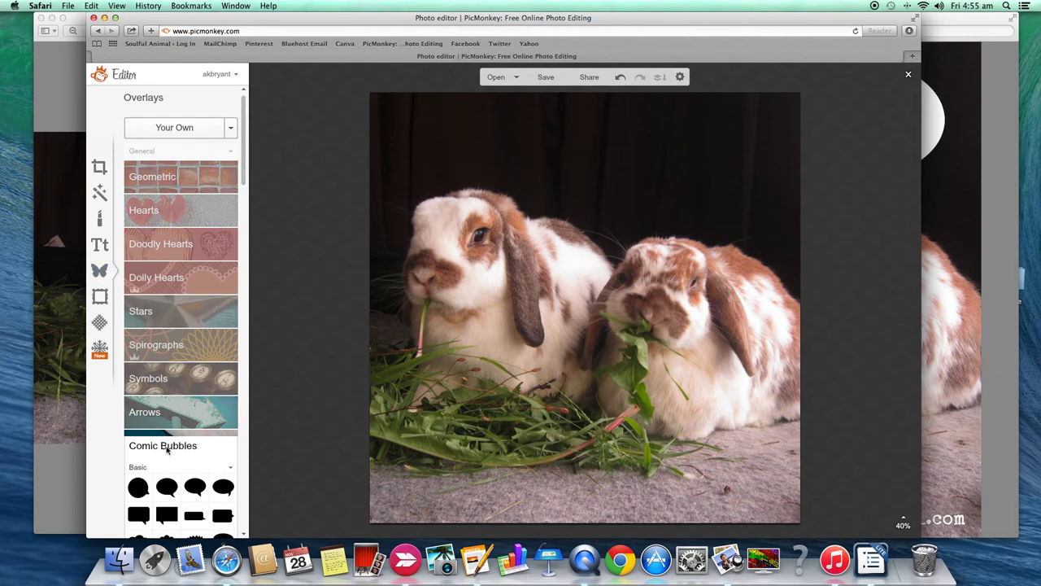
Step: Scroll the Overlays list and expand Comic Bubbles to reveal its Basic and Royale shapes
{"action": "left_click_drag", "start_coordinate": [249, 147], "coordinate": [245, 182]}
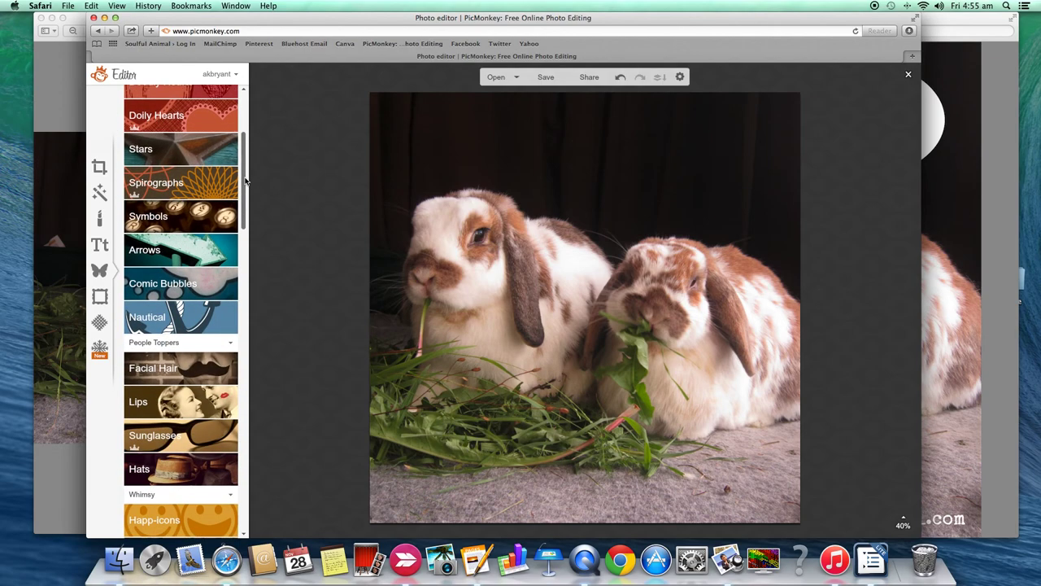
{"action": "left_click", "coordinate": [161, 283]}
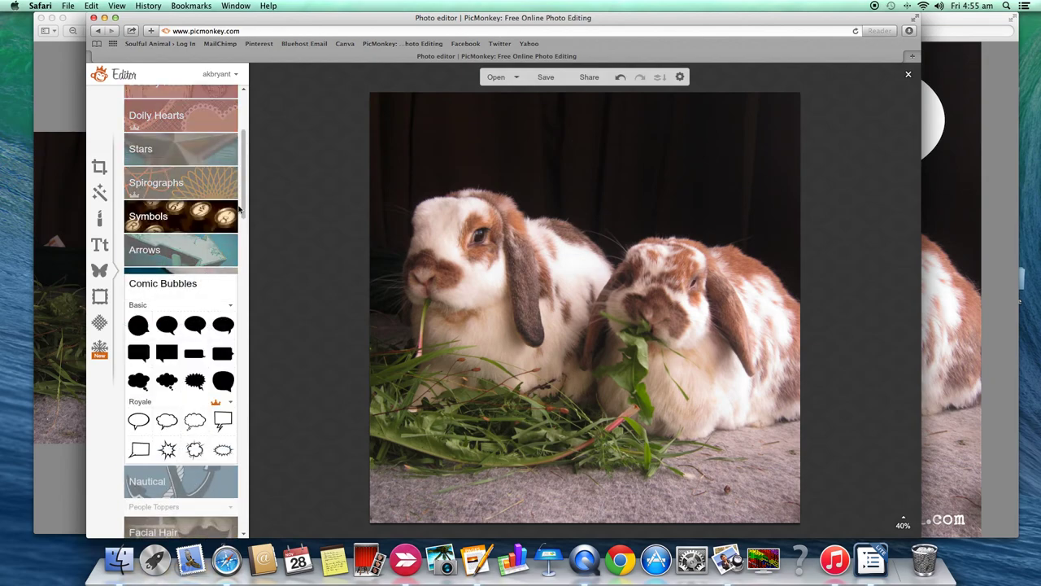
{"action": "left_click_drag", "start_coordinate": [241, 205], "coordinate": [244, 250]}
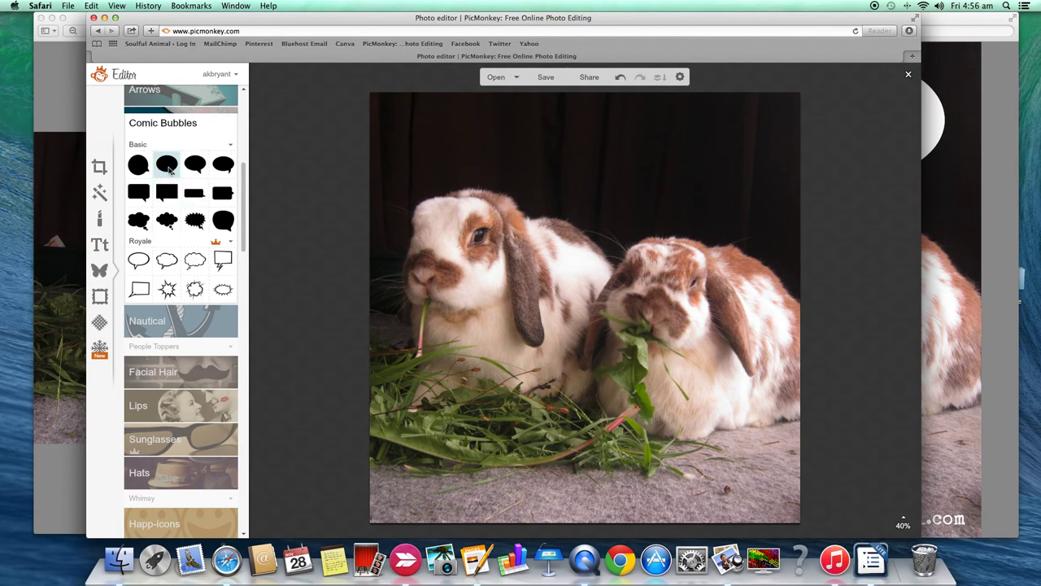
Step: Add a plain speech bubble above the left rabbit, enlarge it slightly, and colour it lime green (adff25)
{"action": "left_click", "coordinate": [167, 166]}
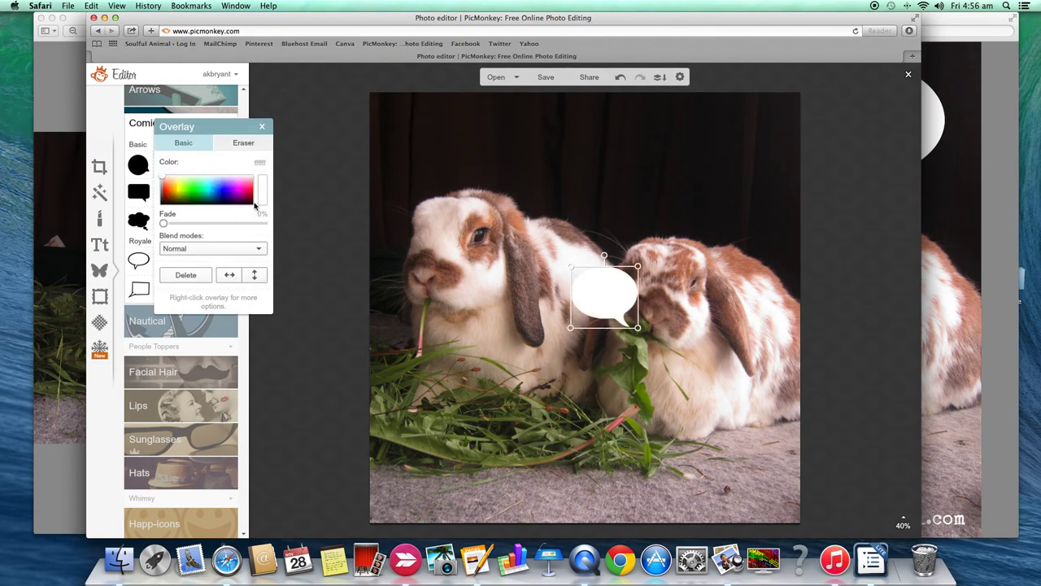
{"action": "left_click_drag", "start_coordinate": [616, 296], "coordinate": [438, 138]}
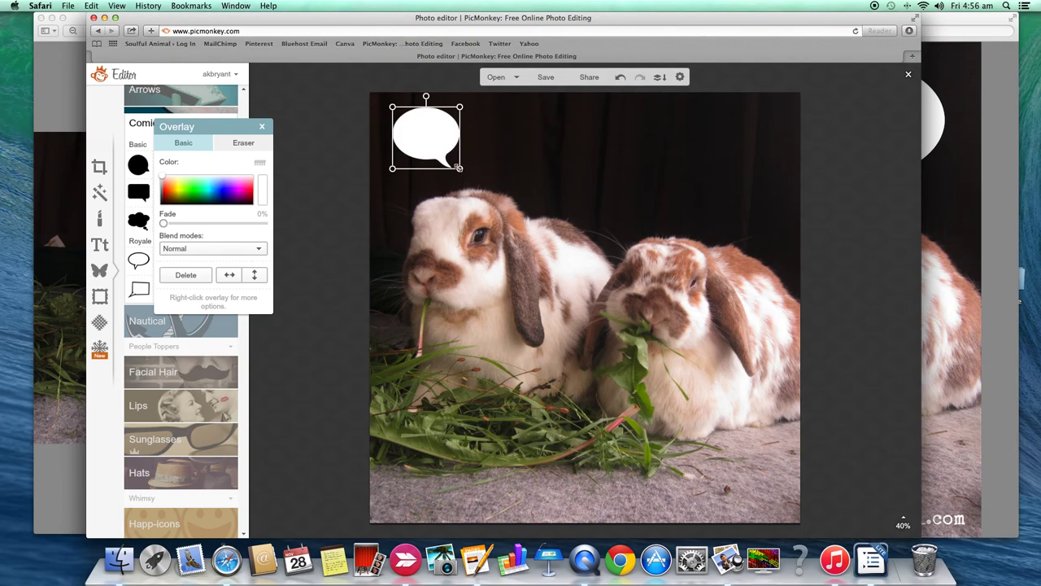
{"action": "left_click_drag", "start_coordinate": [460, 168], "coordinate": [435, 150]}
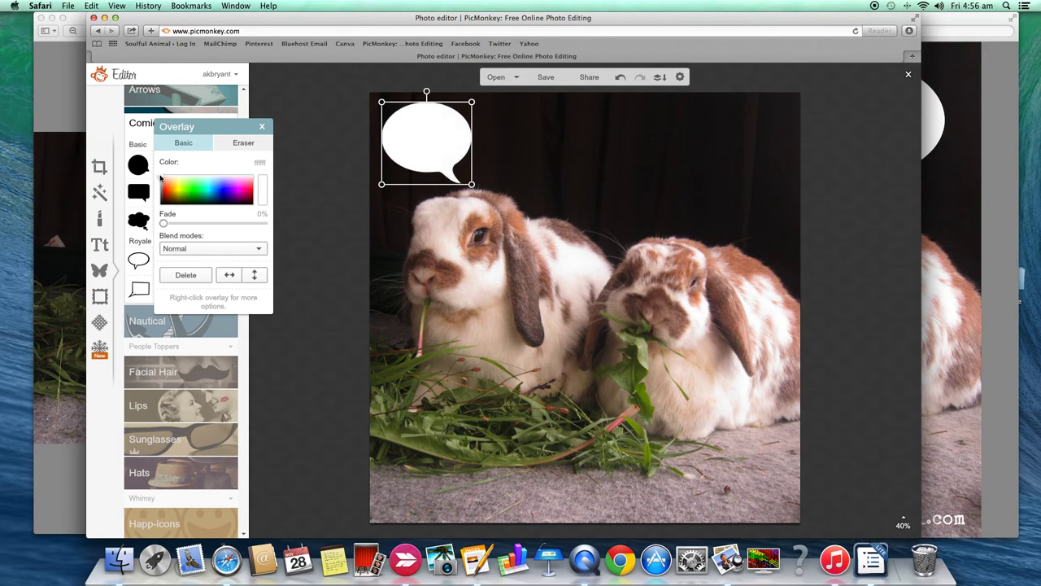
{"action": "left_click_drag", "start_coordinate": [161, 177], "coordinate": [186, 190]}
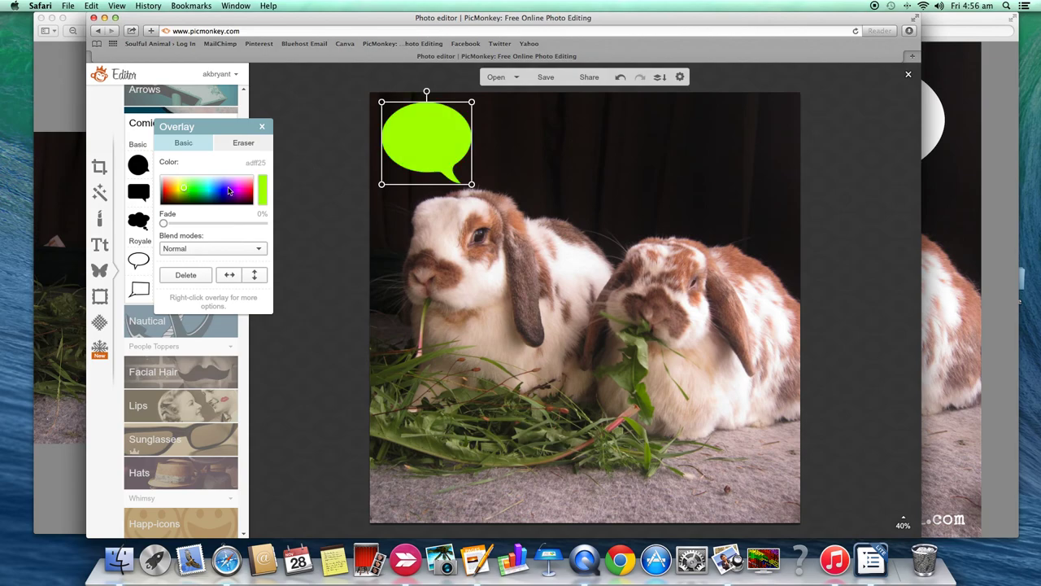
Step: Try blue-purple, lavender and a photo-sampled colour on the speech bubble
{"action": "left_click", "coordinate": [228, 191]}
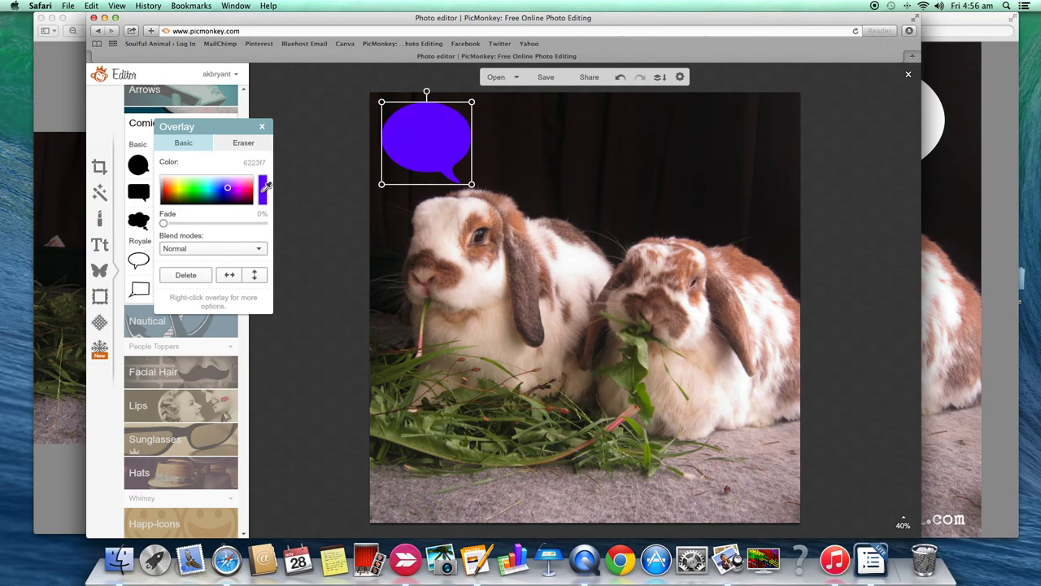
{"action": "left_click", "coordinate": [267, 185]}
{"action": "left_click_drag", "start_coordinate": [267, 185], "coordinate": [648, 387]}
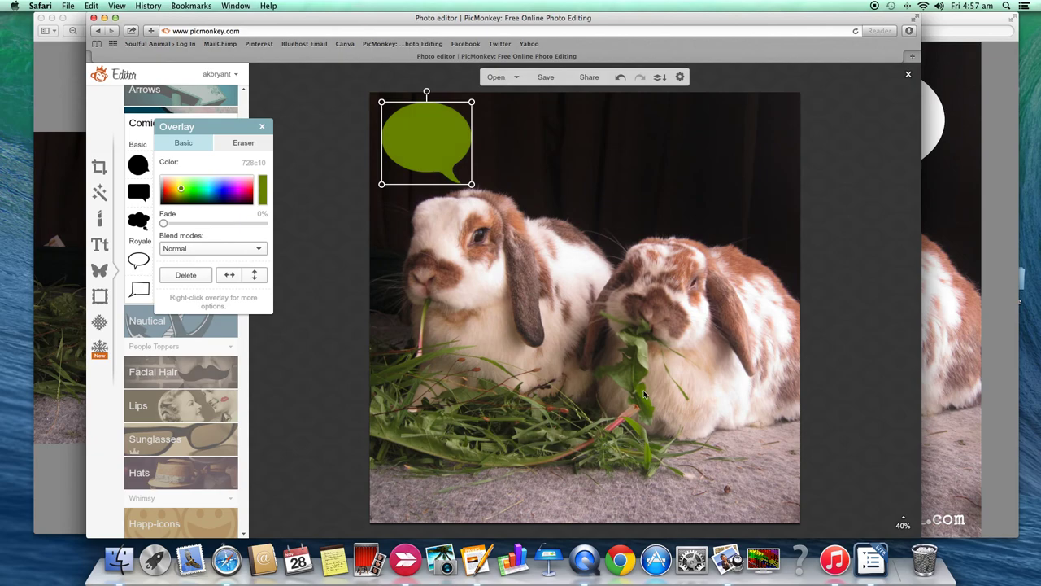
Step: Reselect the top-left bubble and make it white (ffffff)
{"action": "left_click", "coordinate": [665, 184]}
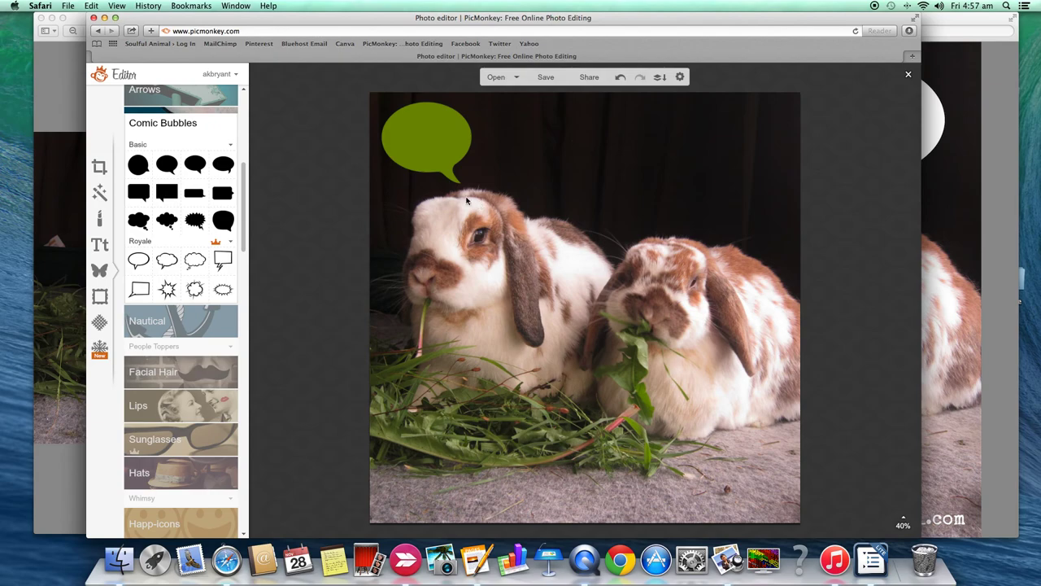
{"action": "left_click", "coordinate": [432, 150]}
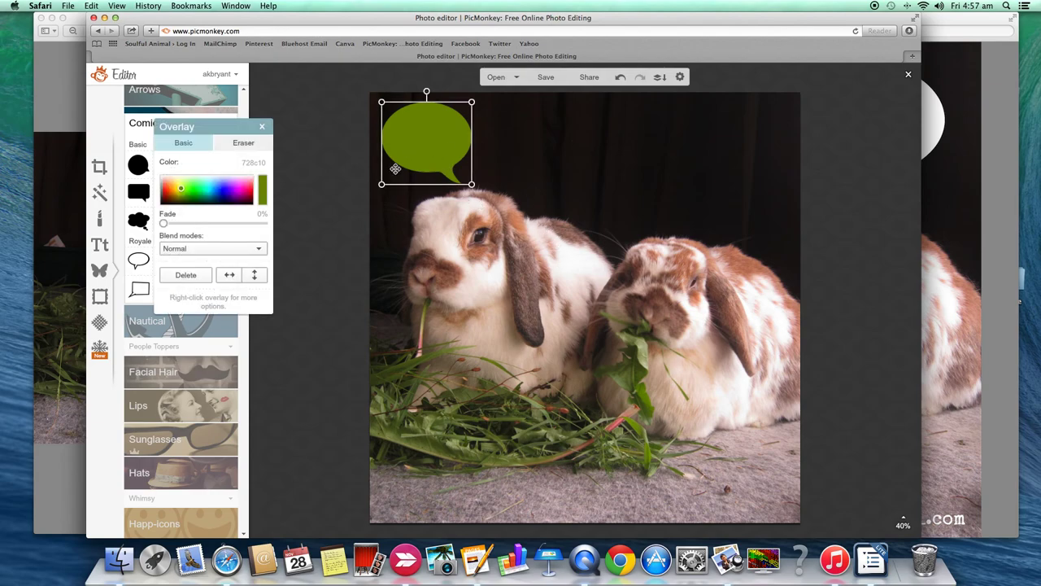
{"action": "left_click_drag", "start_coordinate": [181, 189], "coordinate": [161, 176]}
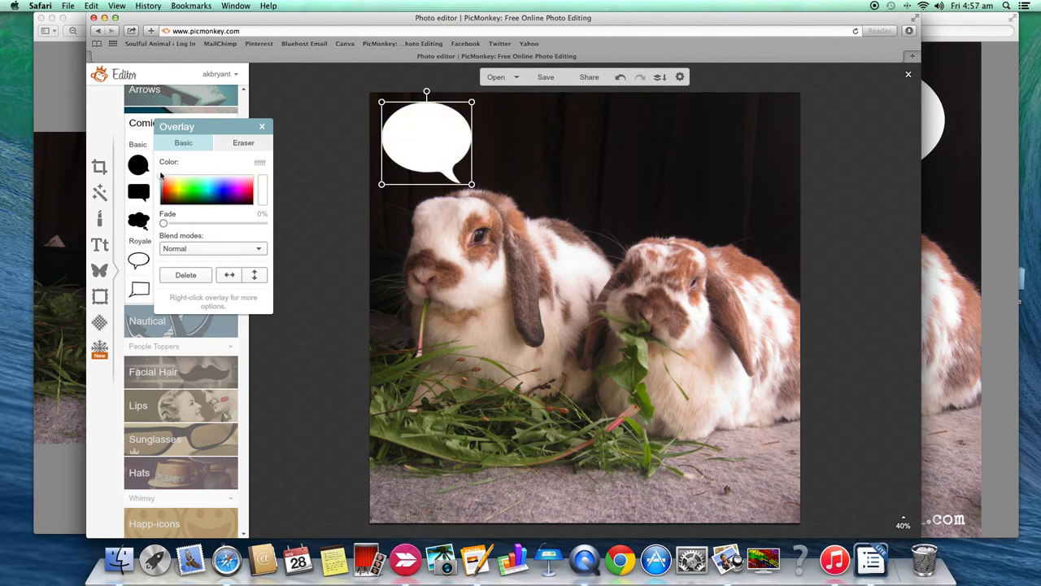
{"action": "left_click", "coordinate": [387, 236]}
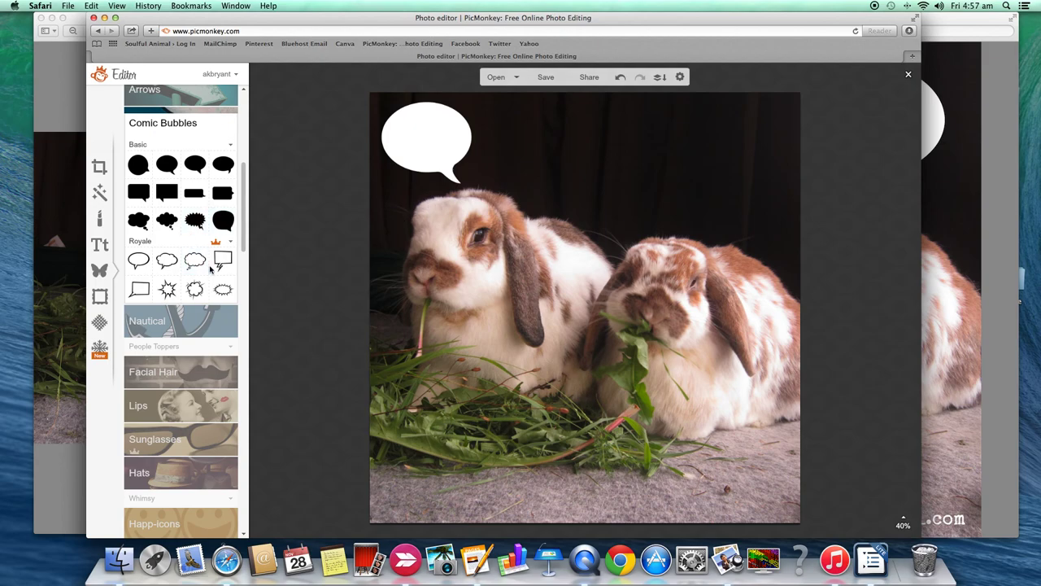
{"action": "left_click", "coordinate": [417, 133]}
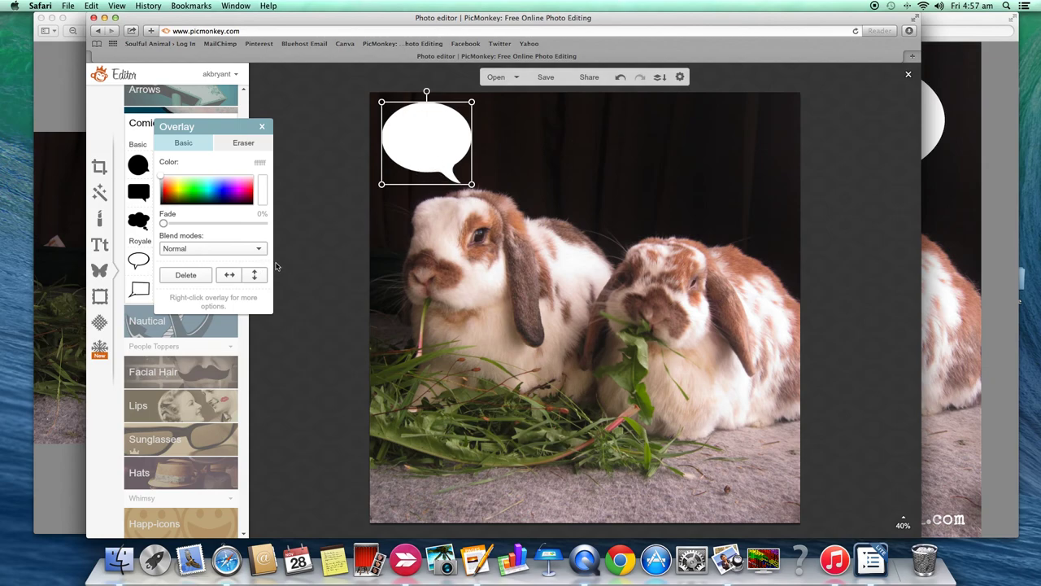
{"action": "left_click_drag", "start_coordinate": [230, 128], "coordinate": [320, 124]}
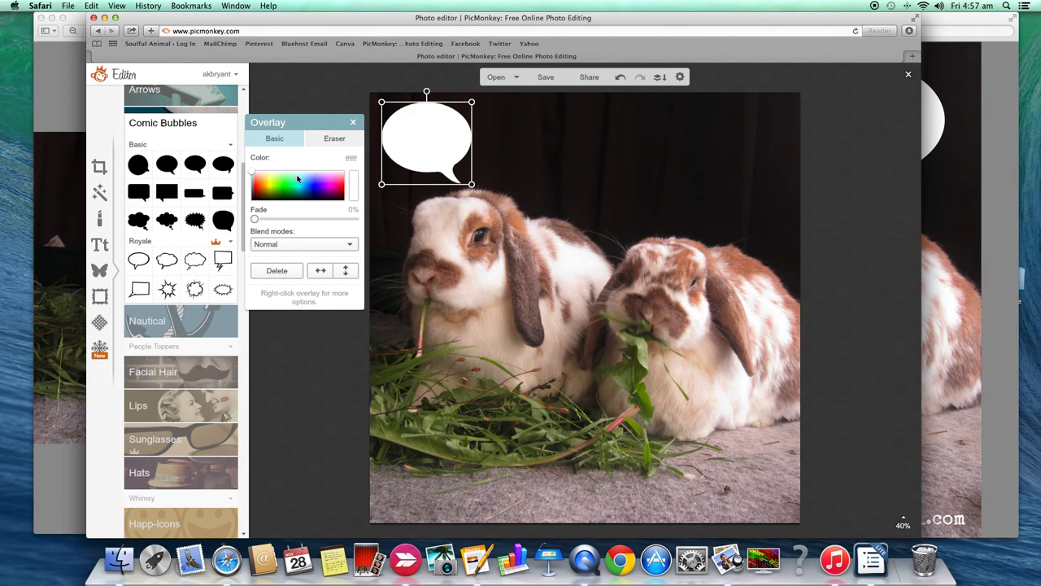
{"action": "left_click", "coordinate": [320, 272]}
{"action": "left_click", "coordinate": [320, 270]}
{"action": "left_click", "coordinate": [345, 273]}
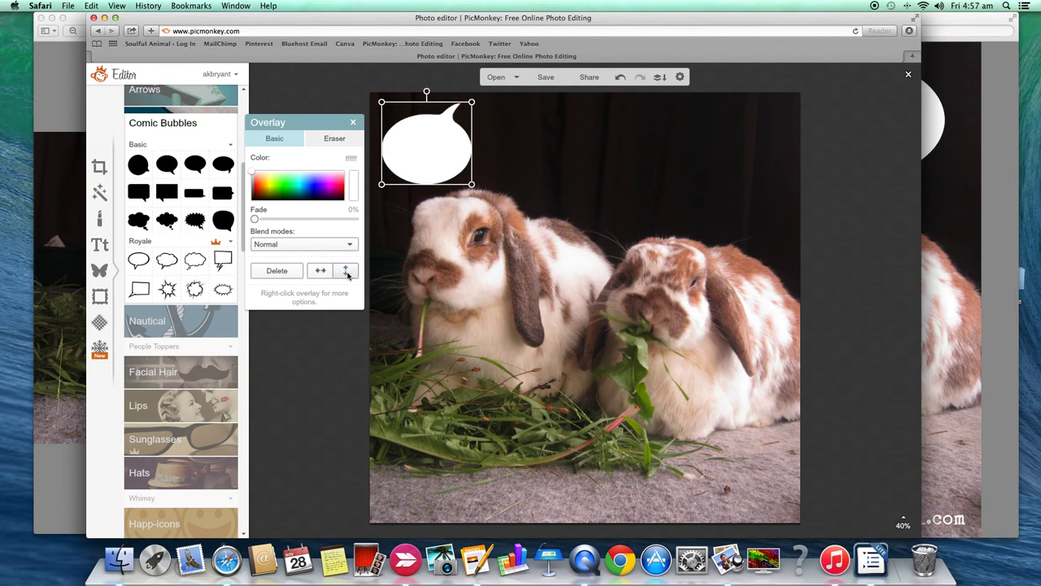
{"action": "left_click", "coordinate": [347, 273]}
{"action": "left_click", "coordinate": [325, 275]}
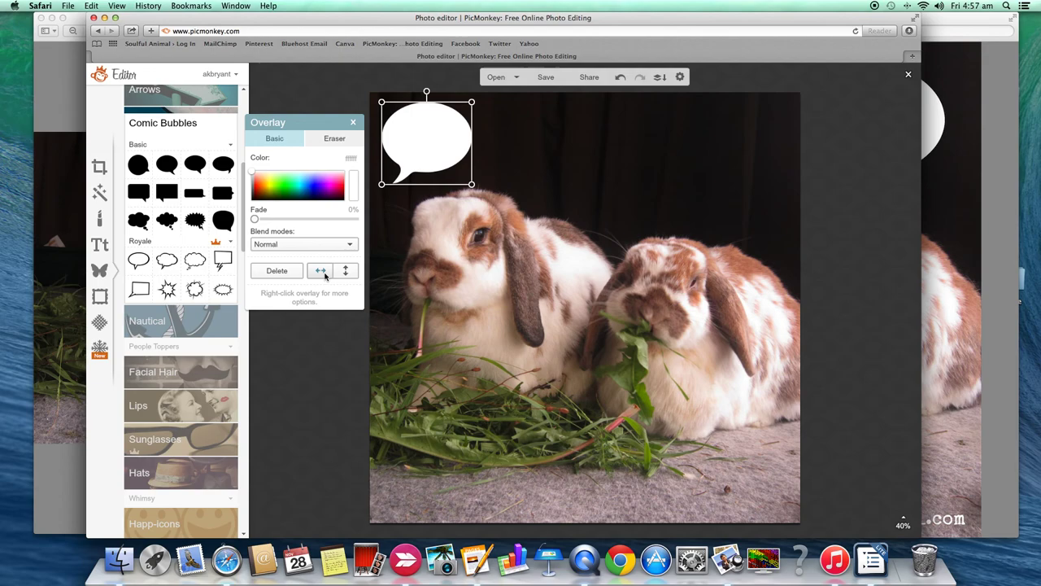
{"action": "left_click", "coordinate": [323, 273]}
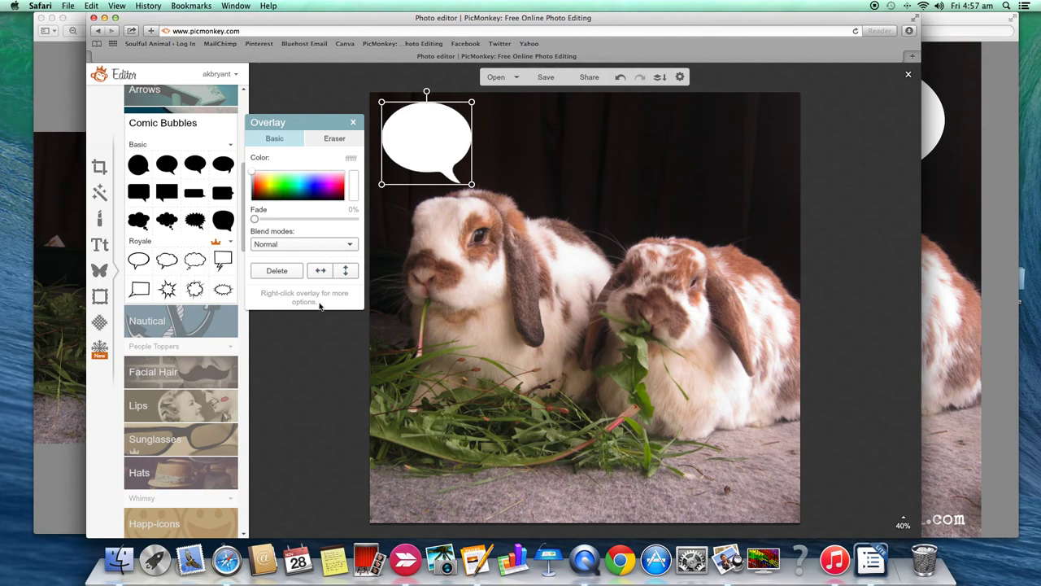
{"action": "left_click", "coordinate": [317, 370]}
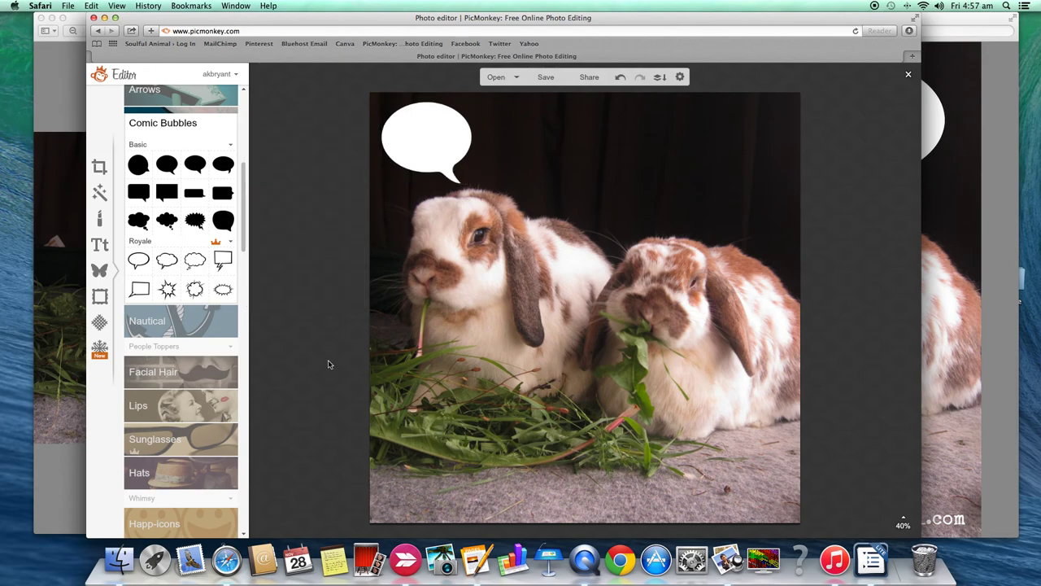
Step: Add a second, larger speech bubble in the upper right above the right rabbit, then deselect it
{"action": "left_click", "coordinate": [220, 167]}
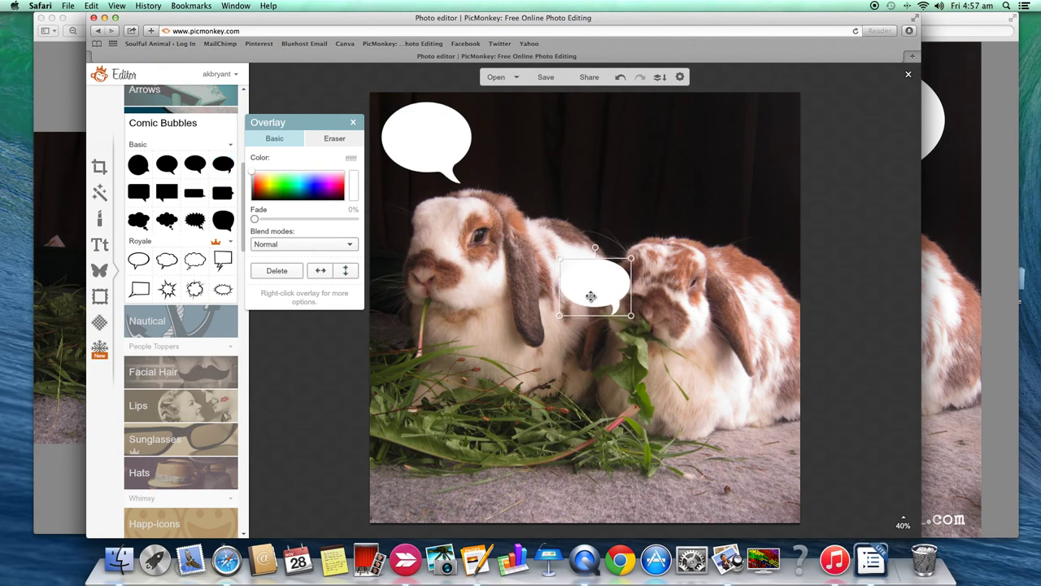
{"action": "left_click_drag", "start_coordinate": [592, 294], "coordinate": [703, 151]}
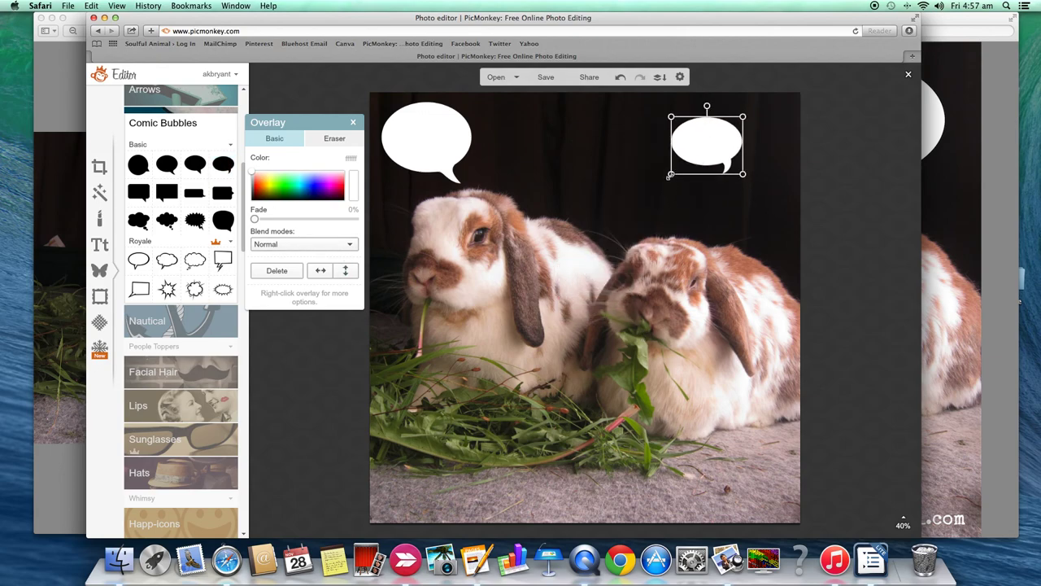
{"action": "left_click_drag", "start_coordinate": [662, 185], "coordinate": [593, 237]}
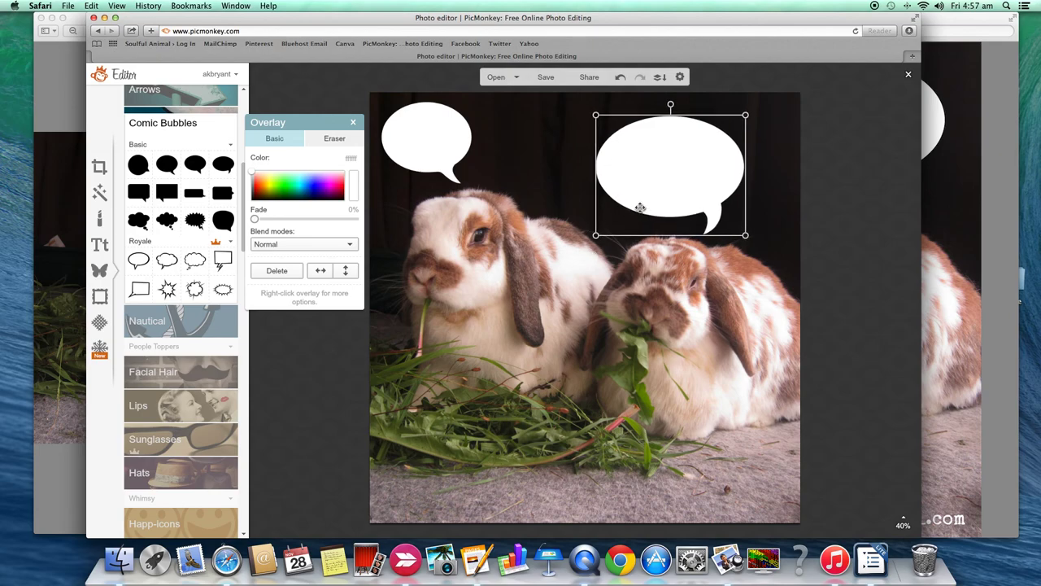
{"action": "mouse_move", "coordinate": [640, 207]}
{"action": "left_mouse_down"}
{"action": "mouse_move", "coordinate": [667, 198]}
{"action": "mouse_move", "coordinate": [655, 200]}
{"action": "left_mouse_up"}
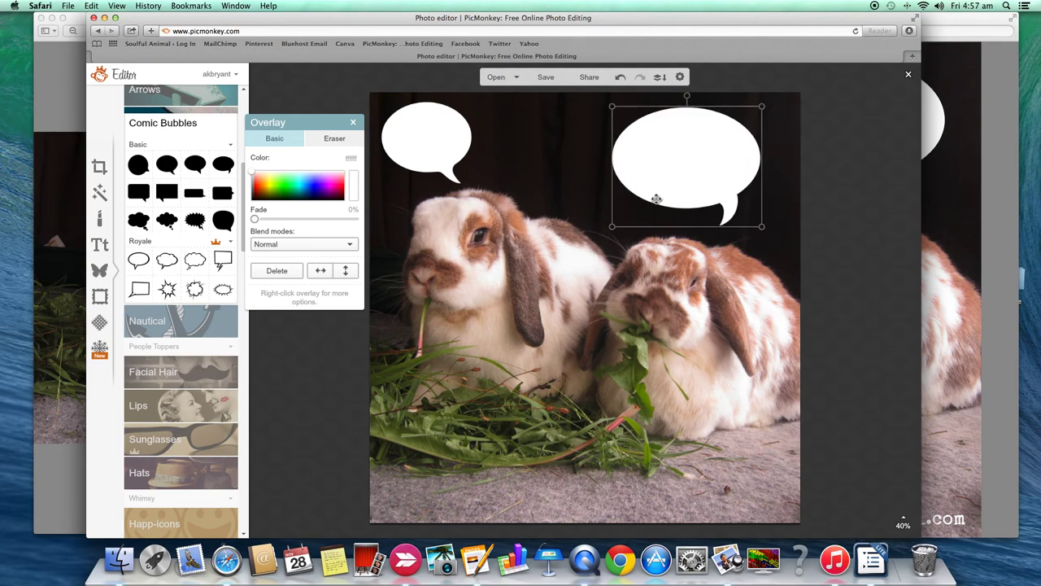
{"action": "left_click", "coordinate": [321, 392]}
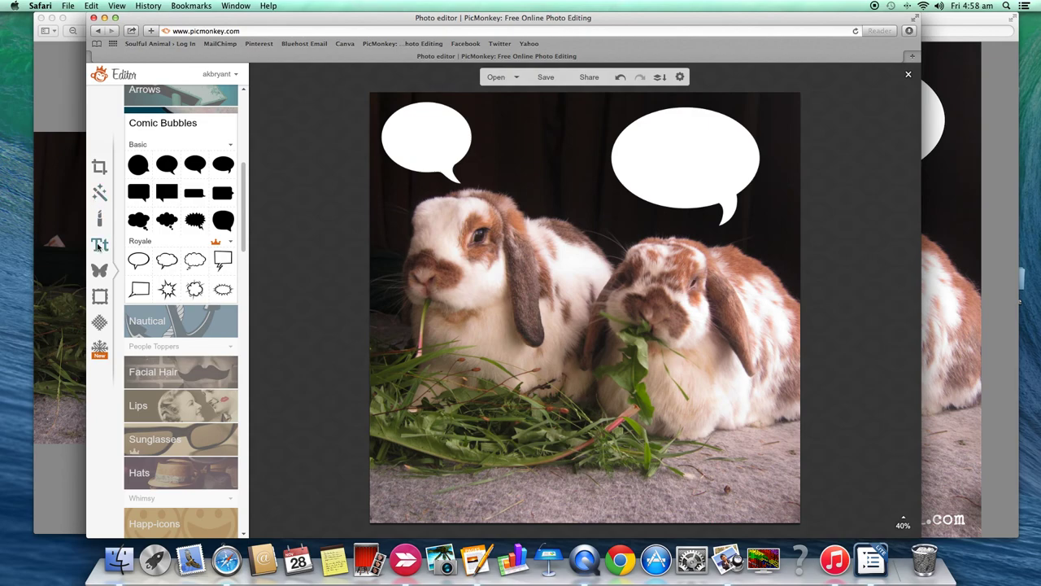
Step: Choose the Komika Text font and add a 'Type your text here' text box across the rabbits
{"action": "left_click", "coordinate": [100, 247]}
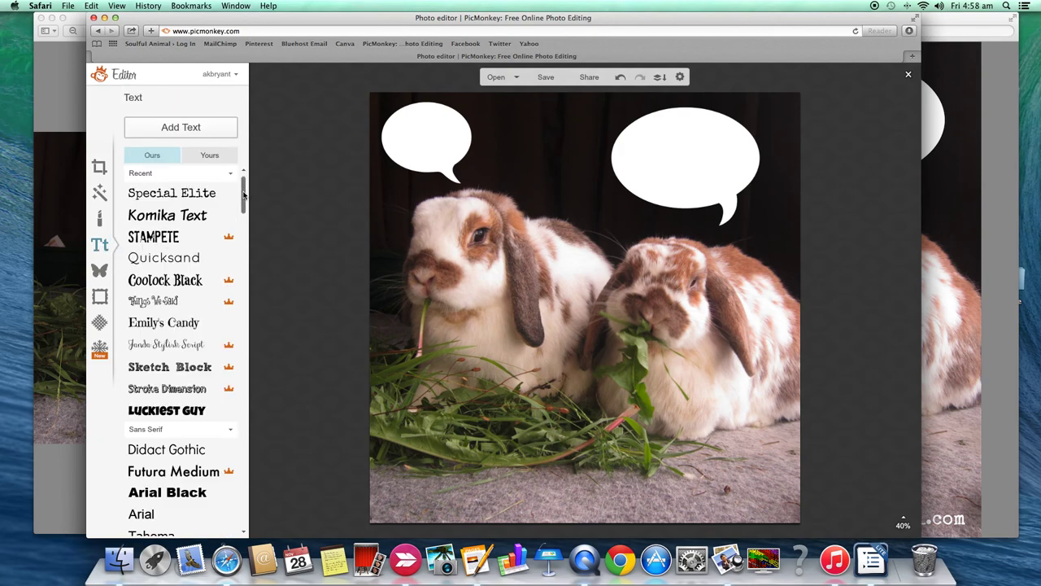
{"action": "left_click_drag", "start_coordinate": [243, 193], "coordinate": [235, 346]}
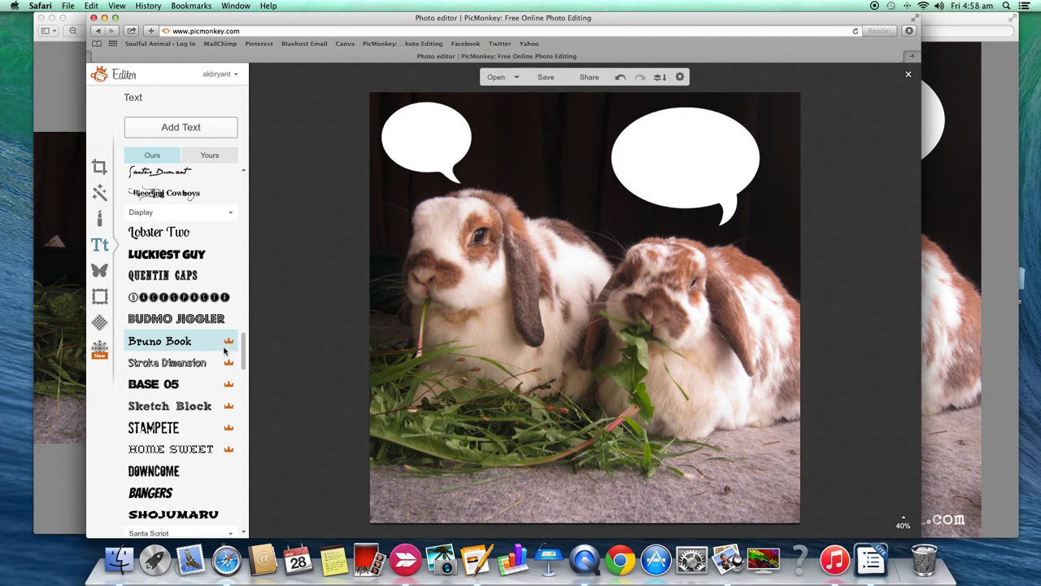
{"action": "left_click_drag", "start_coordinate": [242, 358], "coordinate": [244, 194]}
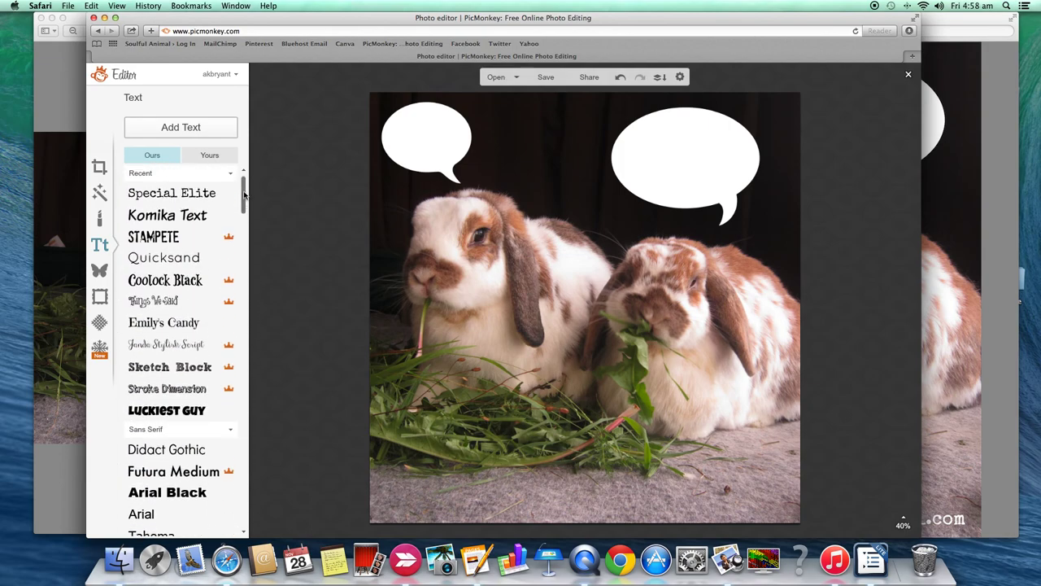
{"action": "left_click", "coordinate": [190, 216]}
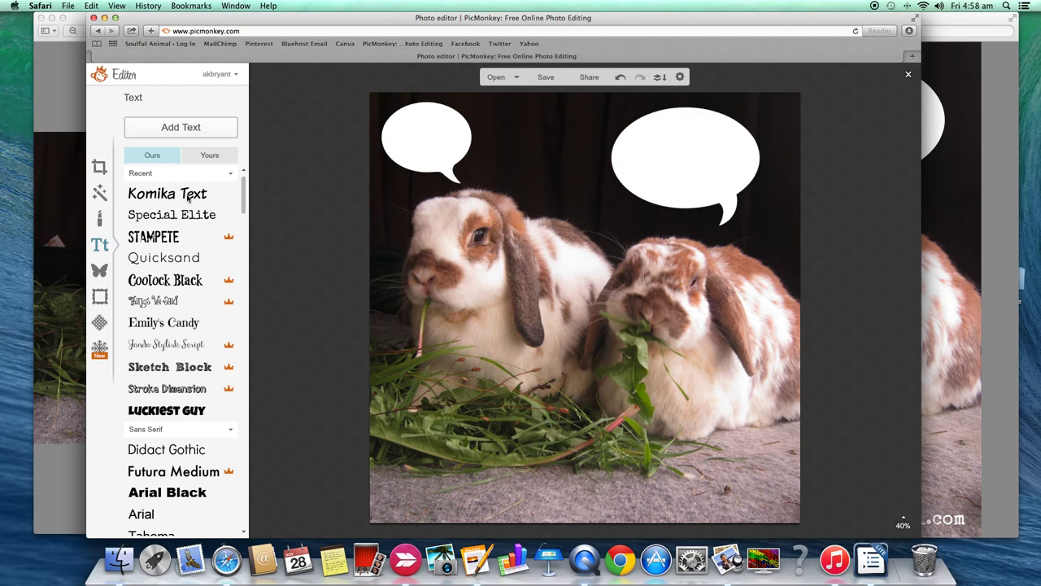
{"action": "left_click", "coordinate": [179, 129]}
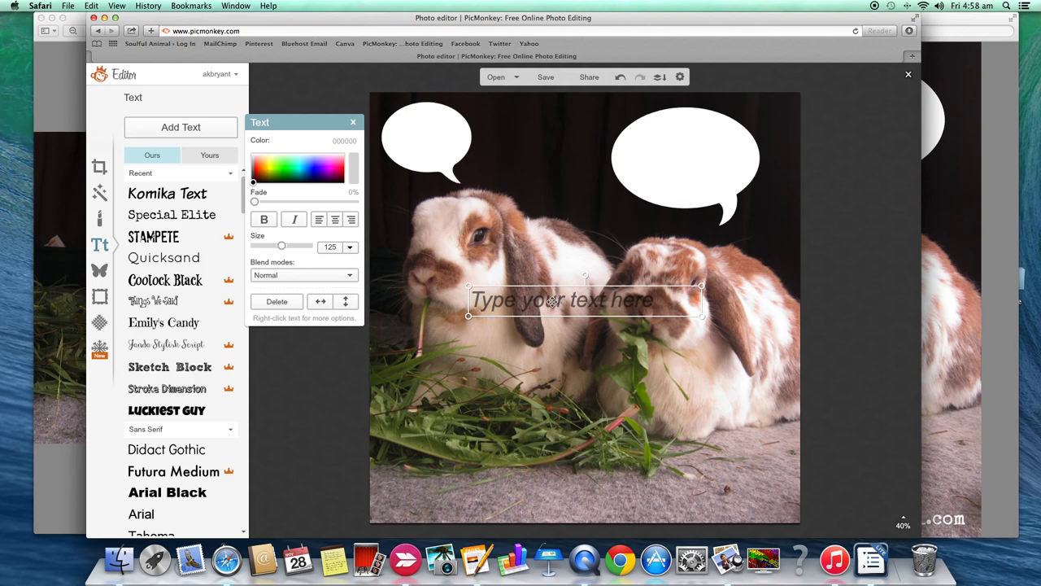
Step: Type the caption 'I LOVE / YOU / BELLA' on three lines in the placeholder text box
{"action": "left_click", "coordinate": [542, 302]}
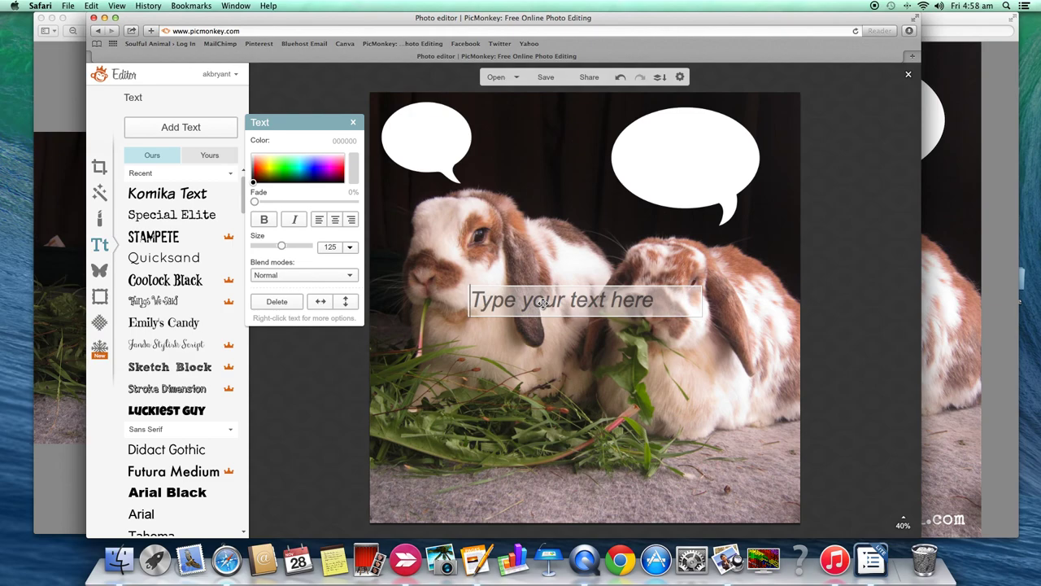
{"action": "type", "text": "I"}
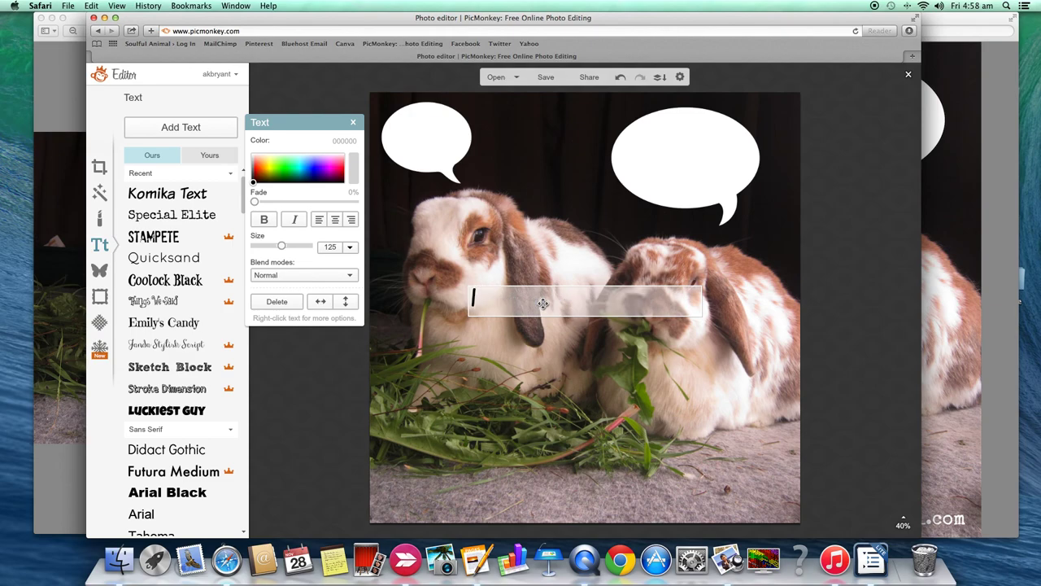
{"action": "type", "text": " LOVE"}
{"action": "key", "text": "Return"}
{"action": "type", "text": "YOU"}
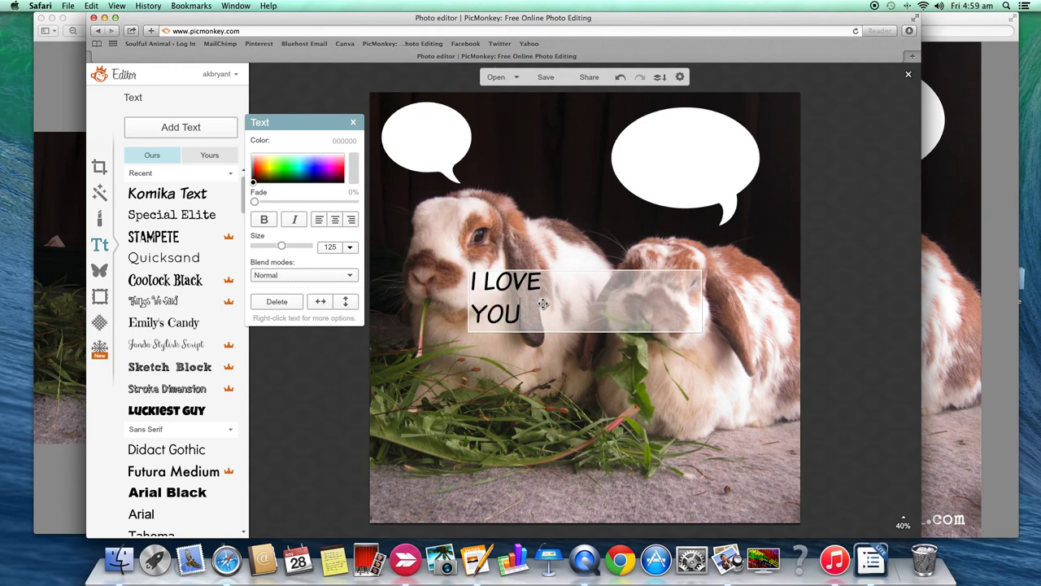
{"action": "key", "text": "Return"}
{"action": "type", "text": "BELLA"}
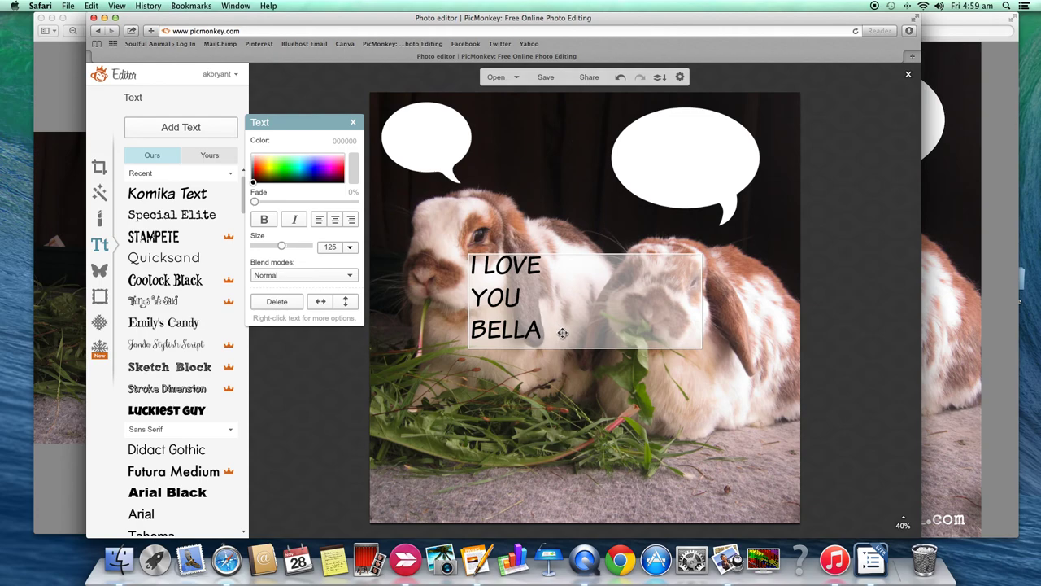
Step: Centre-align the caption lines, then finish editing with the box selected showing handles
{"action": "left_click_drag", "start_coordinate": [562, 332], "coordinate": [461, 264]}
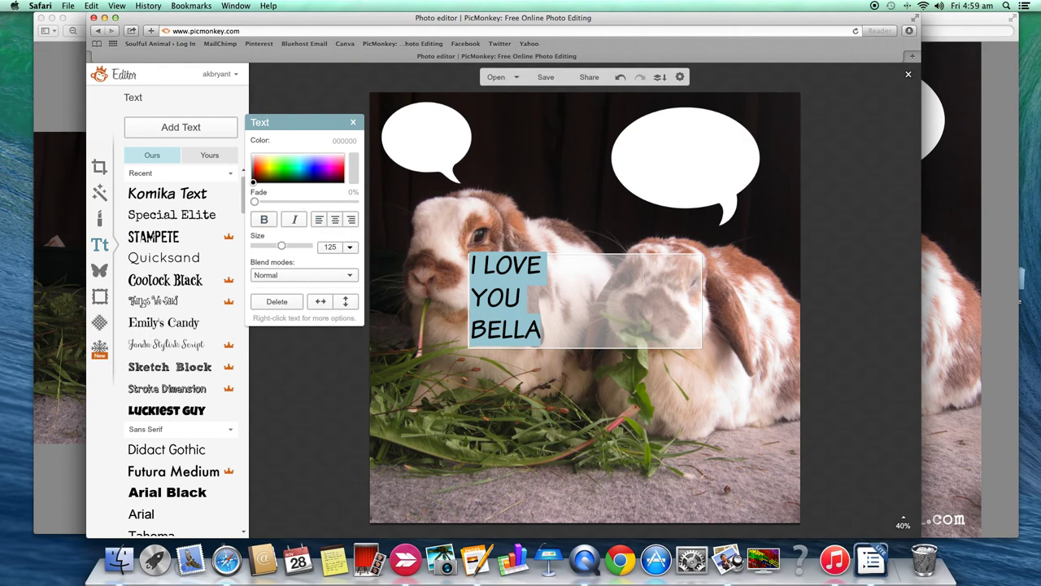
{"action": "left_click", "coordinate": [335, 219]}
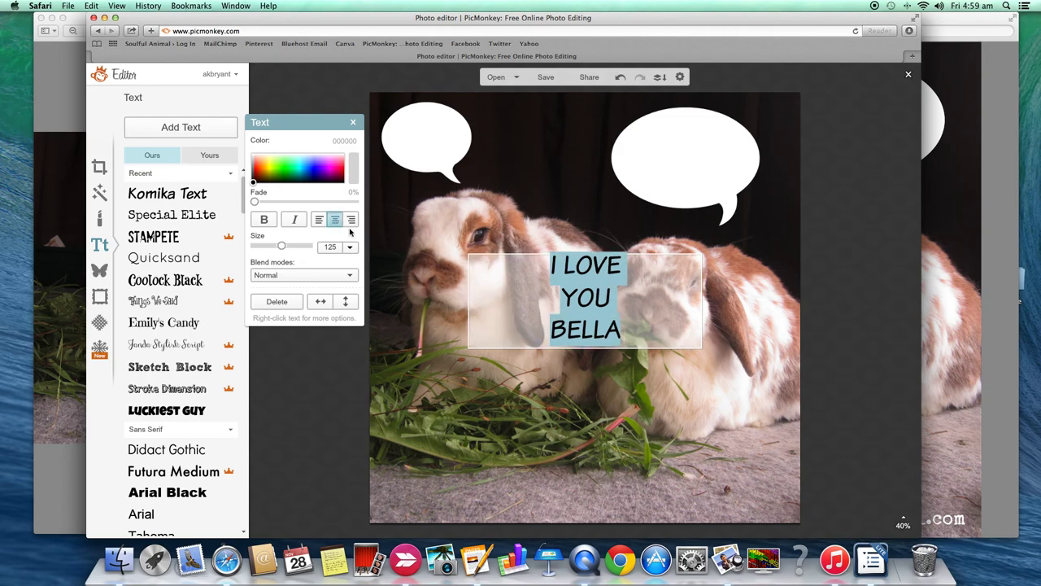
{"action": "left_click", "coordinate": [428, 358]}
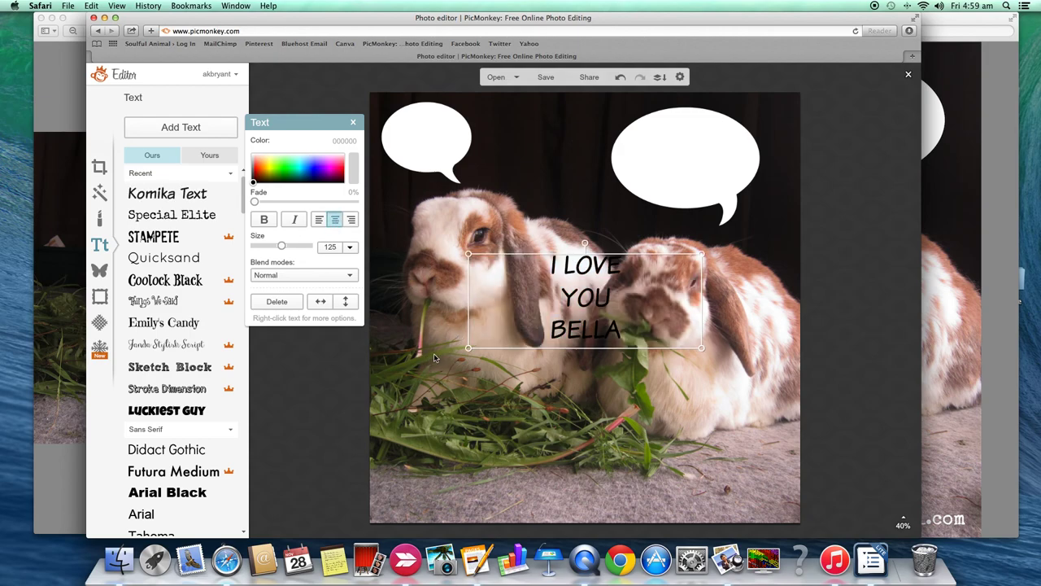
{"action": "left_click", "coordinate": [413, 378]}
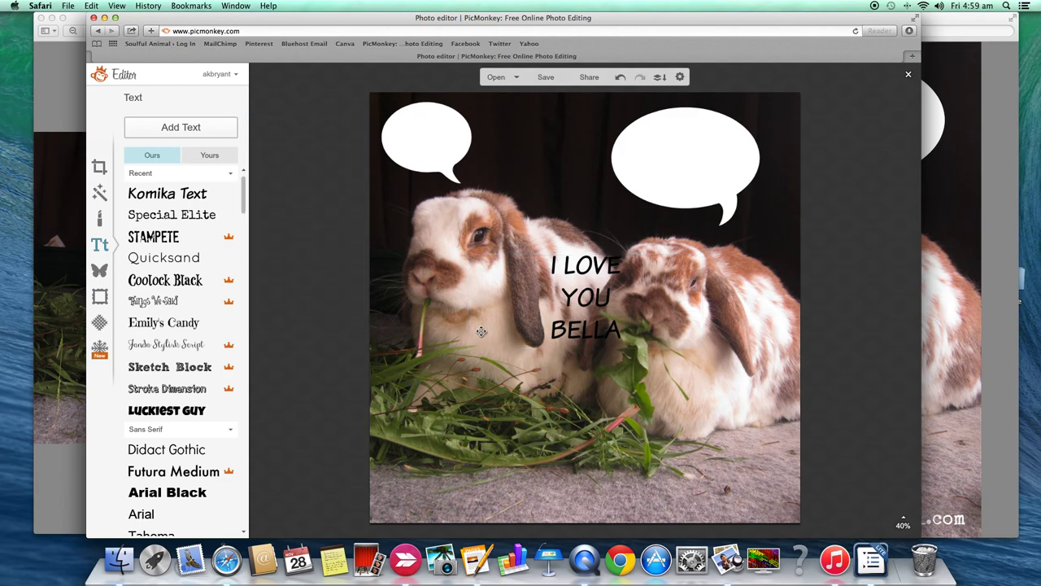
{"action": "left_click", "coordinate": [568, 308]}
{"action": "left_click", "coordinate": [583, 299]}
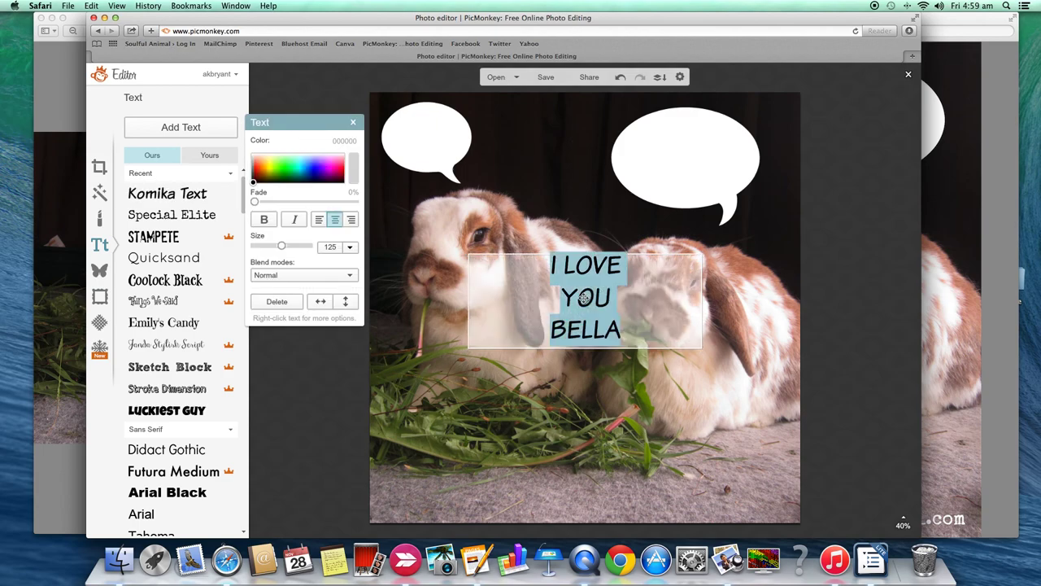
{"action": "left_click", "coordinate": [584, 298]}
{"action": "left_click", "coordinate": [586, 298]}
{"action": "left_click", "coordinate": [585, 299]}
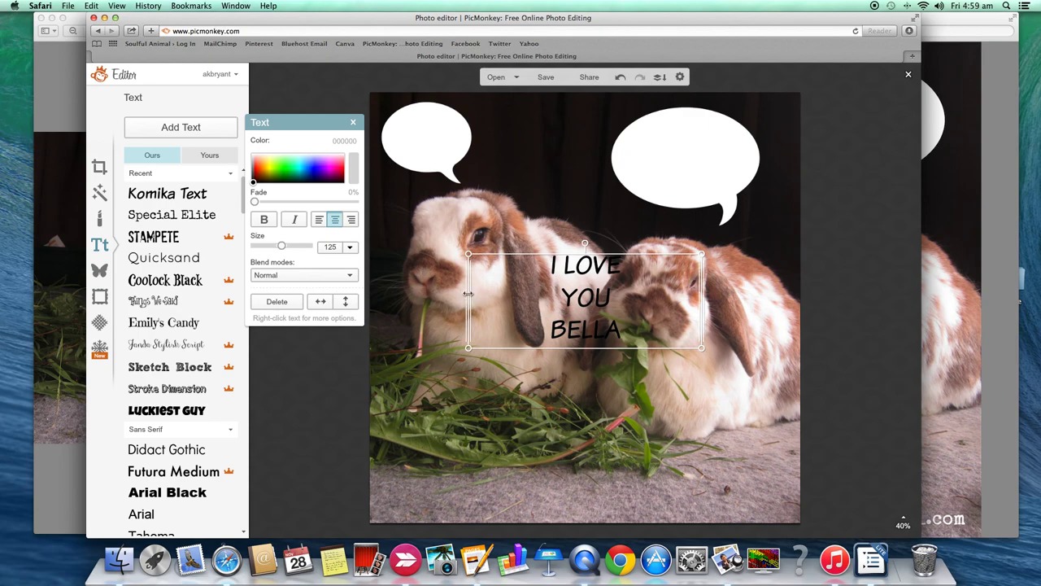
Step: Move the caption into the left speech bubble and adjust its font size with the Size slider and presets
{"action": "left_click_drag", "start_coordinate": [469, 294], "coordinate": [442, 134]}
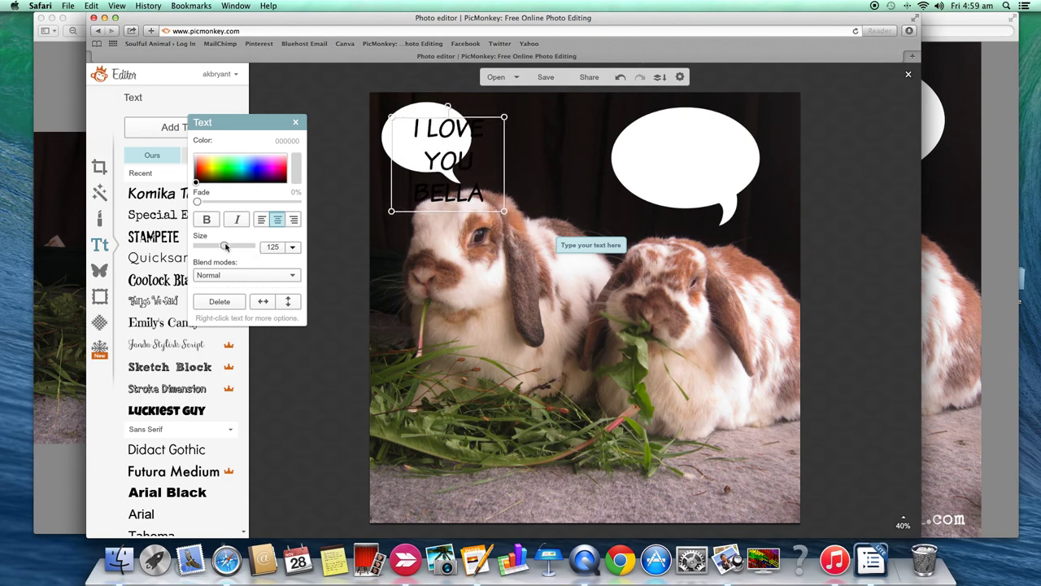
{"action": "left_click_drag", "start_coordinate": [224, 247], "coordinate": [210, 246]}
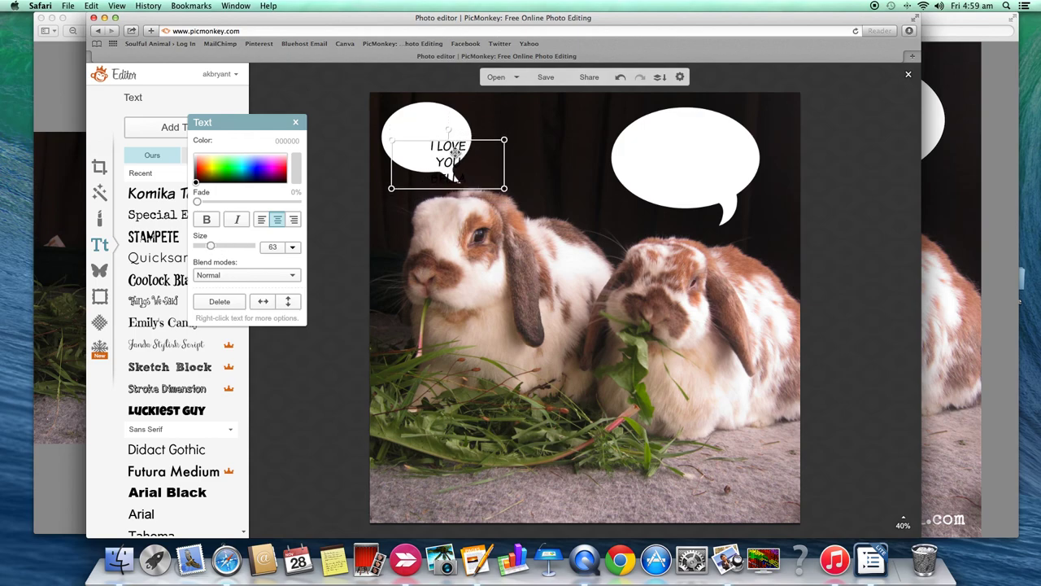
{"action": "left_click_drag", "start_coordinate": [454, 153], "coordinate": [434, 128]}
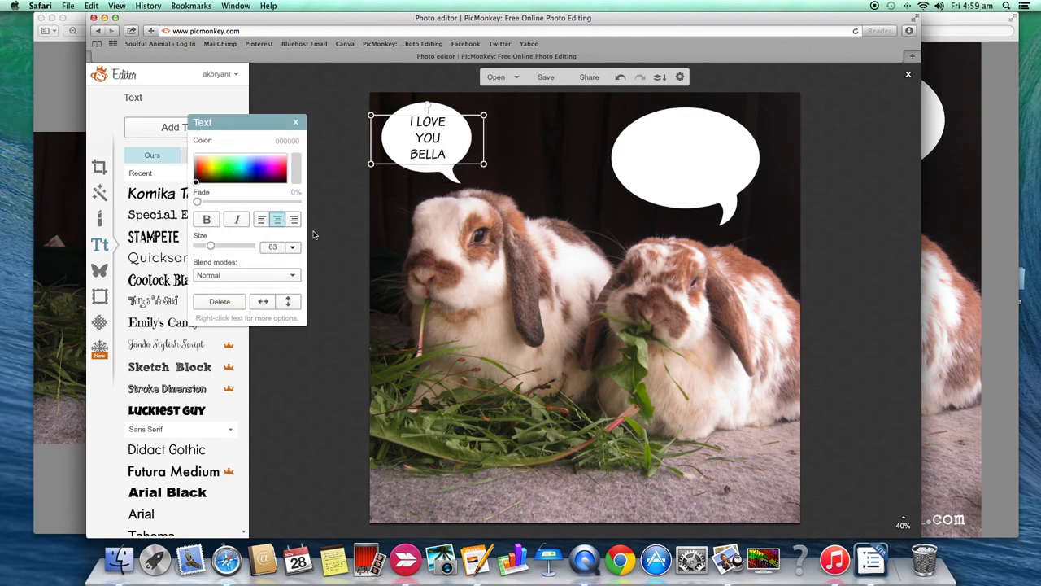
{"action": "left_click_drag", "start_coordinate": [212, 247], "coordinate": [215, 245]}
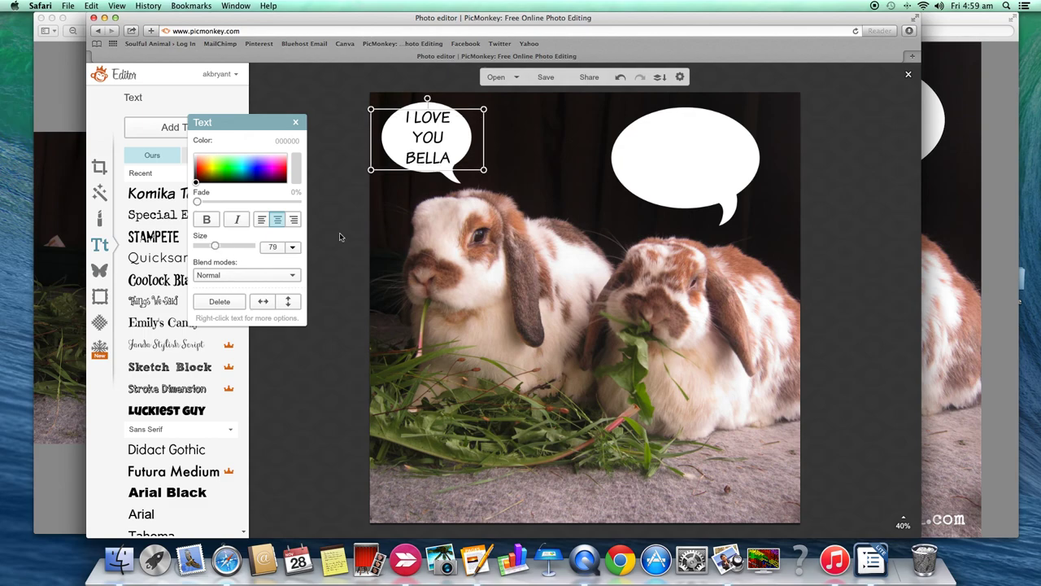
{"action": "left_click_drag", "start_coordinate": [483, 169], "coordinate": [472, 163]}
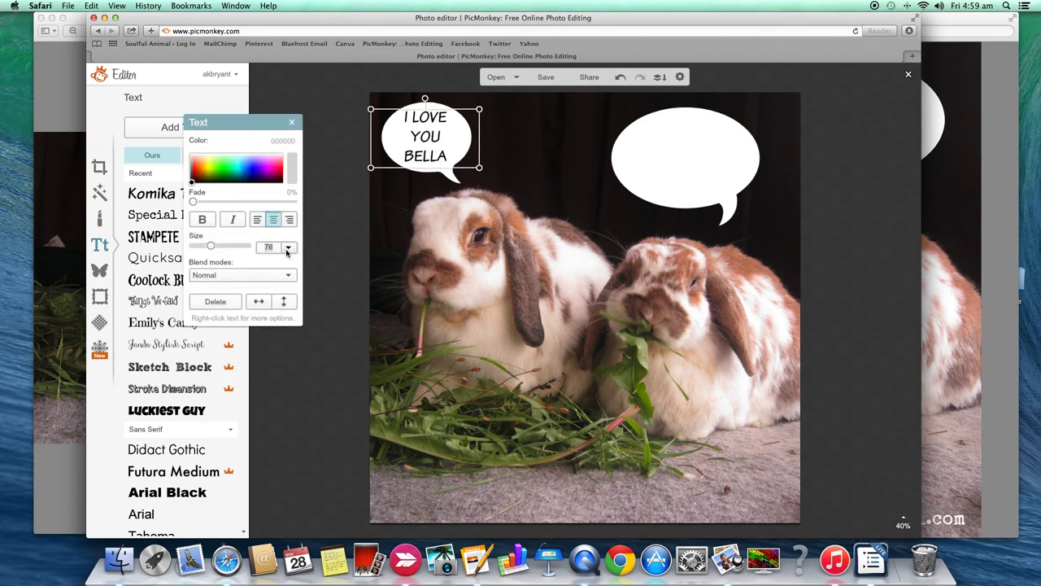
{"action": "left_click", "coordinate": [287, 248]}
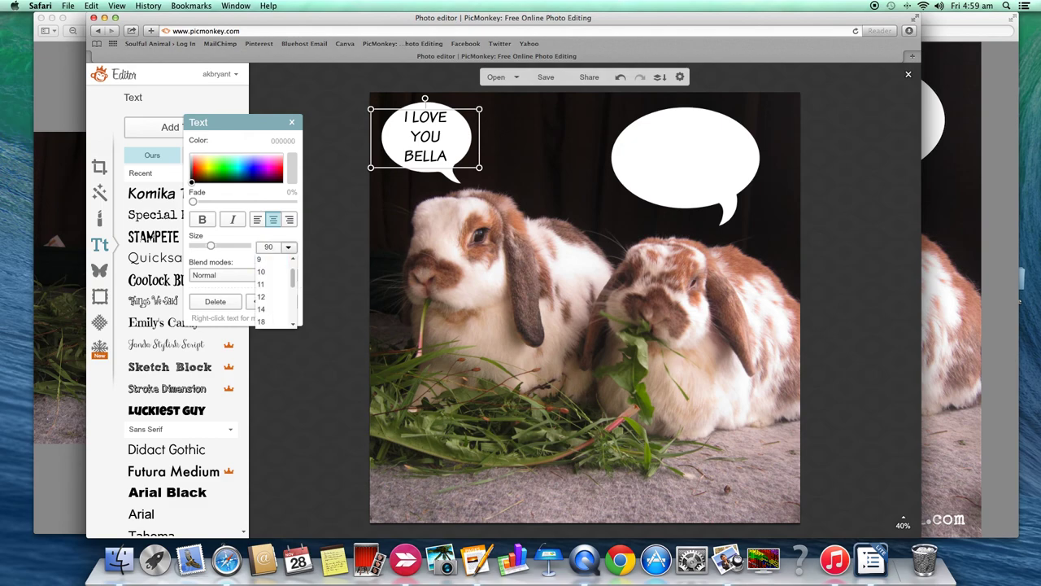
{"action": "key", "text": "Return"}
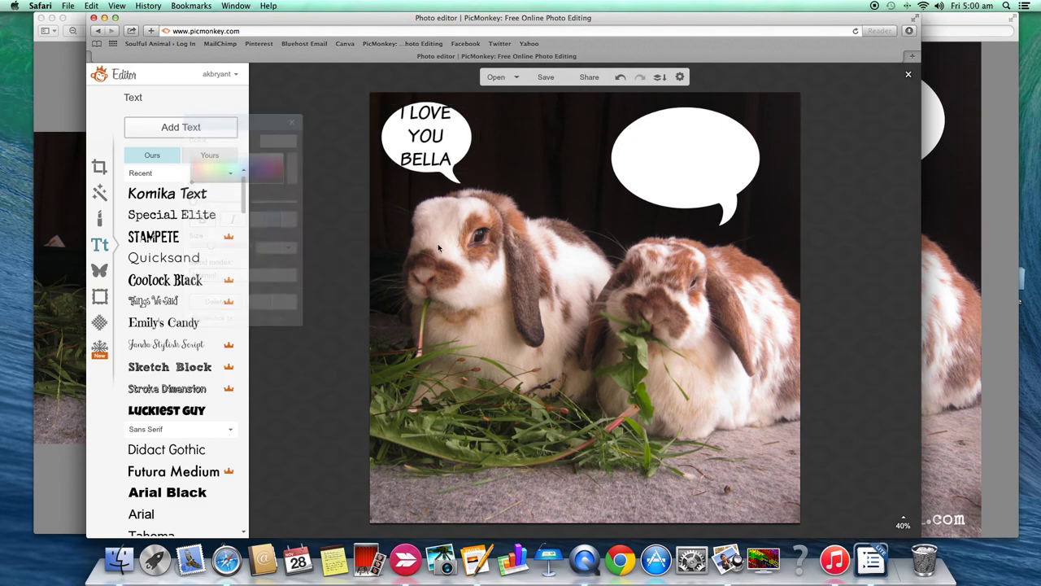
Step: Scale the caption down to size 79 so it fits the left bubble, then check the fit
{"action": "left_click", "coordinate": [438, 243]}
{"action": "left_click", "coordinate": [448, 171]}
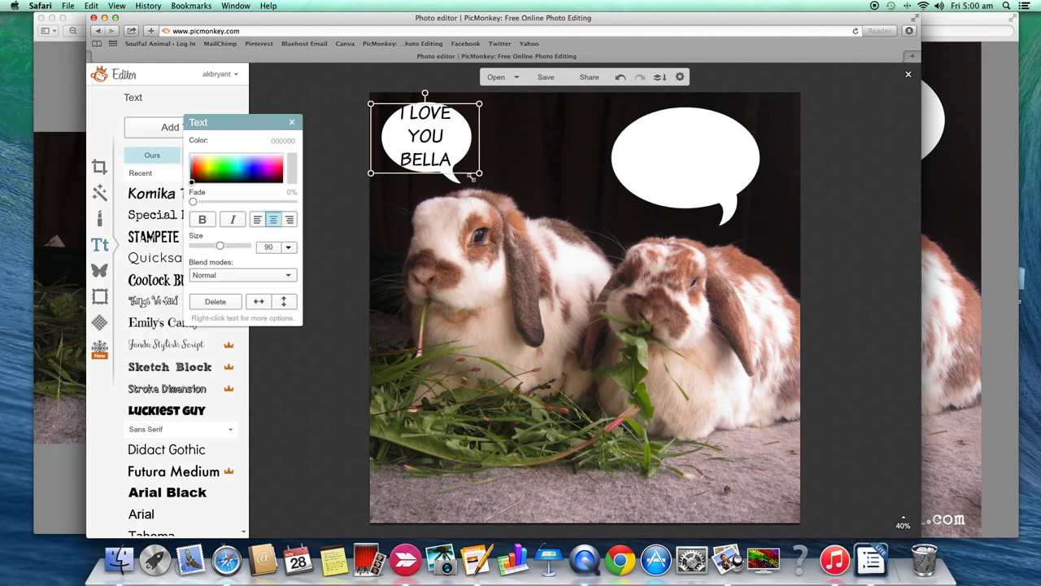
{"action": "left_click_drag", "start_coordinate": [480, 174], "coordinate": [424, 157]}
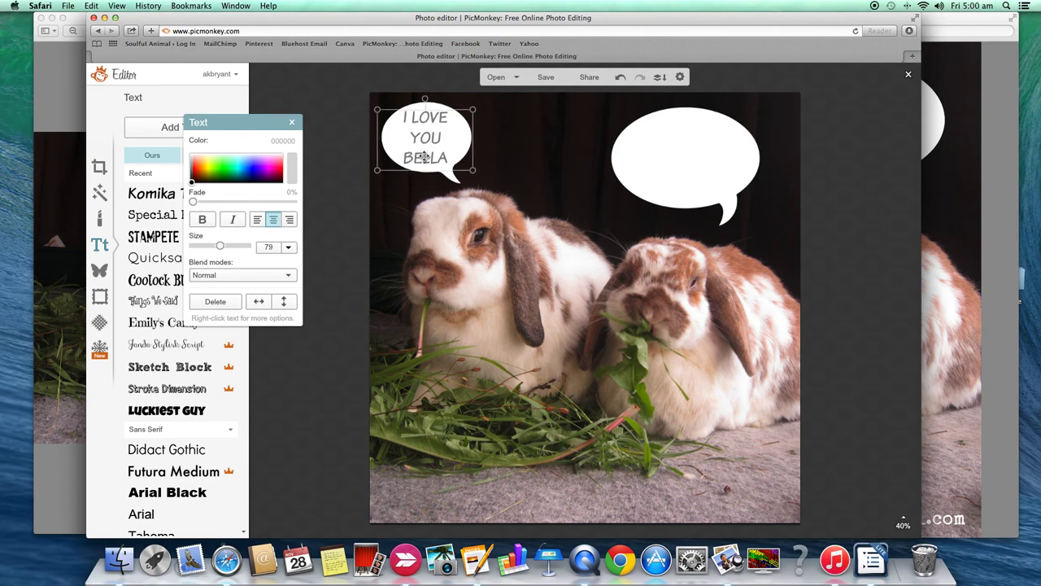
{"action": "left_click", "coordinate": [577, 198]}
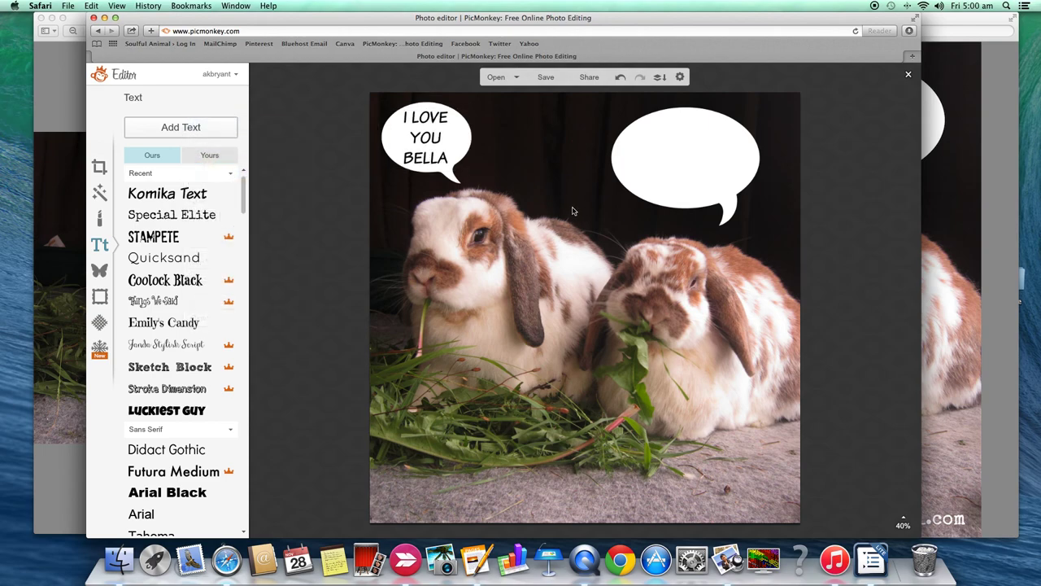
{"action": "left_click", "coordinate": [423, 135]}
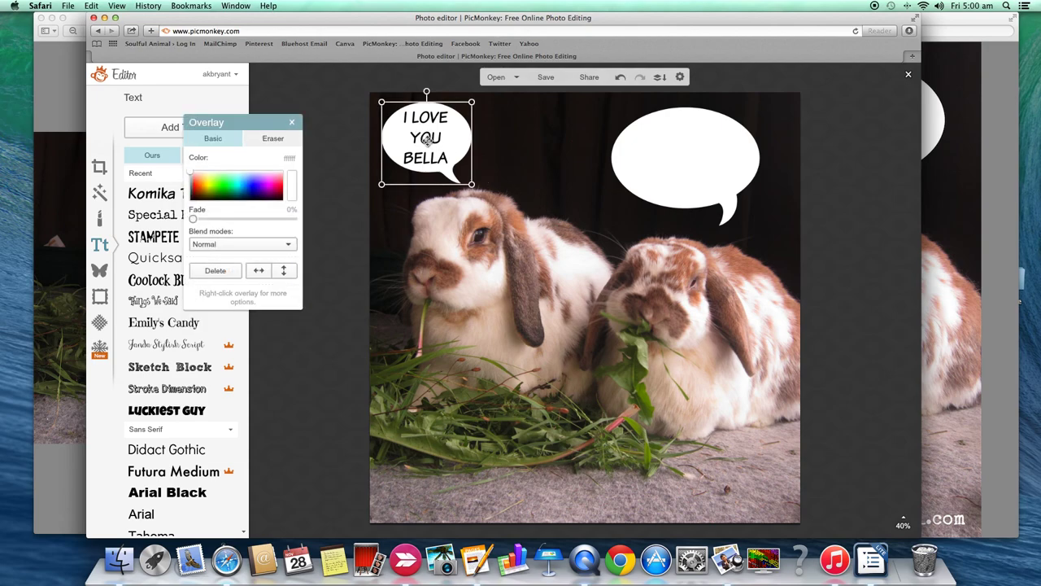
{"action": "left_click", "coordinate": [336, 218]}
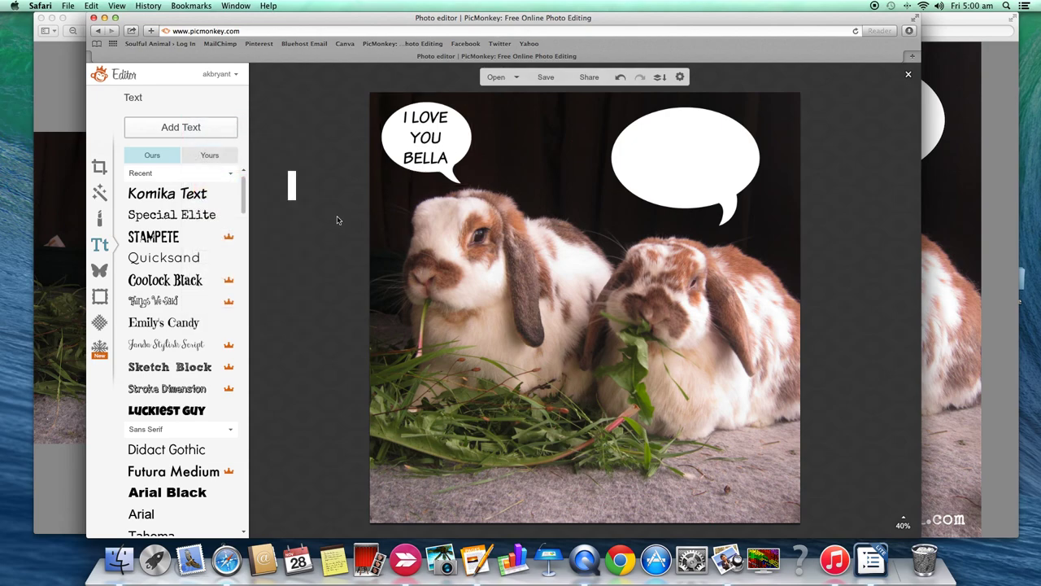
{"action": "left_click", "coordinate": [433, 156]}
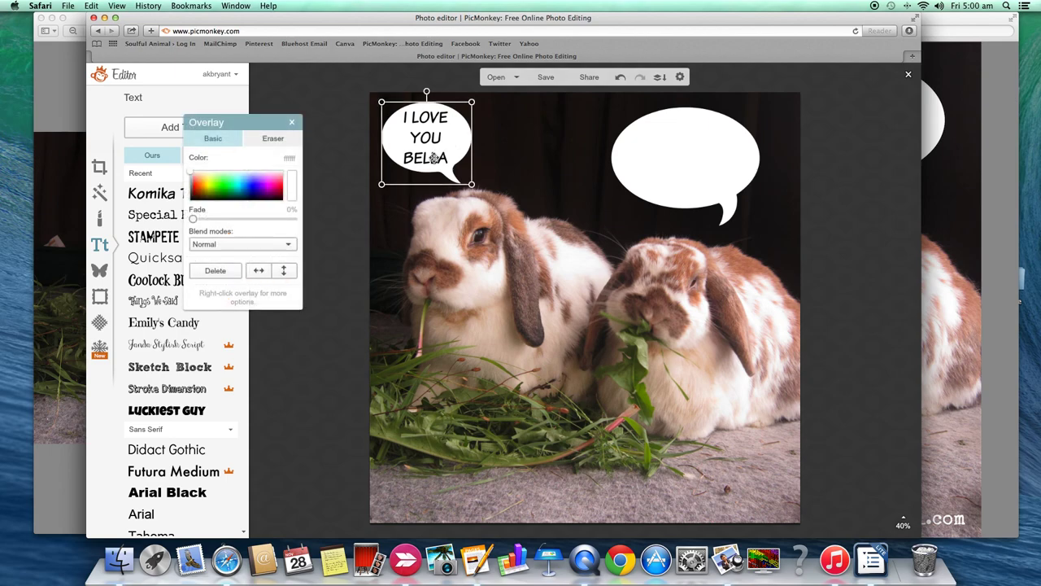
{"action": "left_click", "coordinate": [335, 194]}
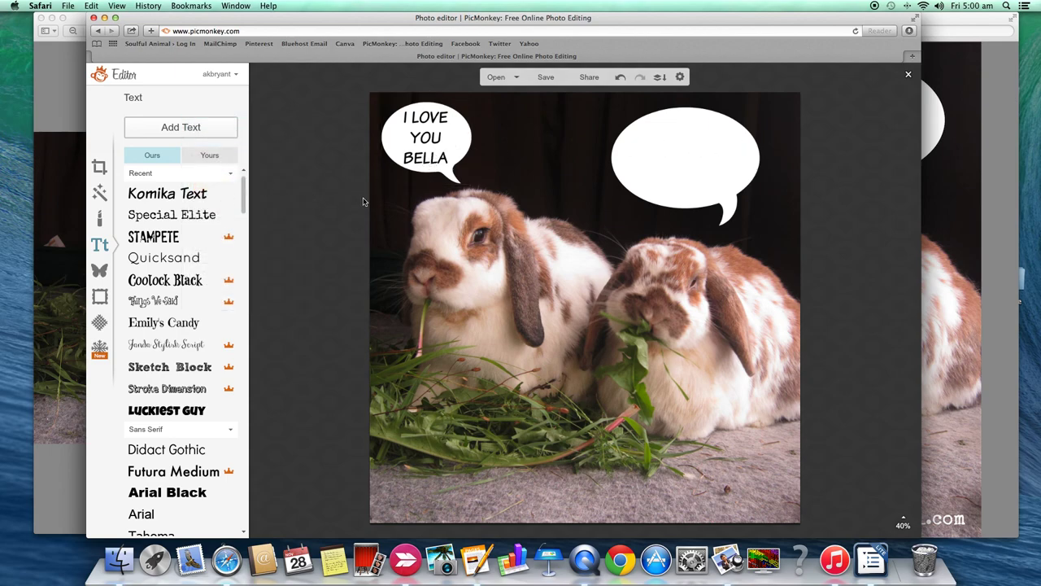
Step: Add a new text box reading 'HE HAD / ME AT / HELLO' on three lines
{"action": "left_click", "coordinate": [185, 129]}
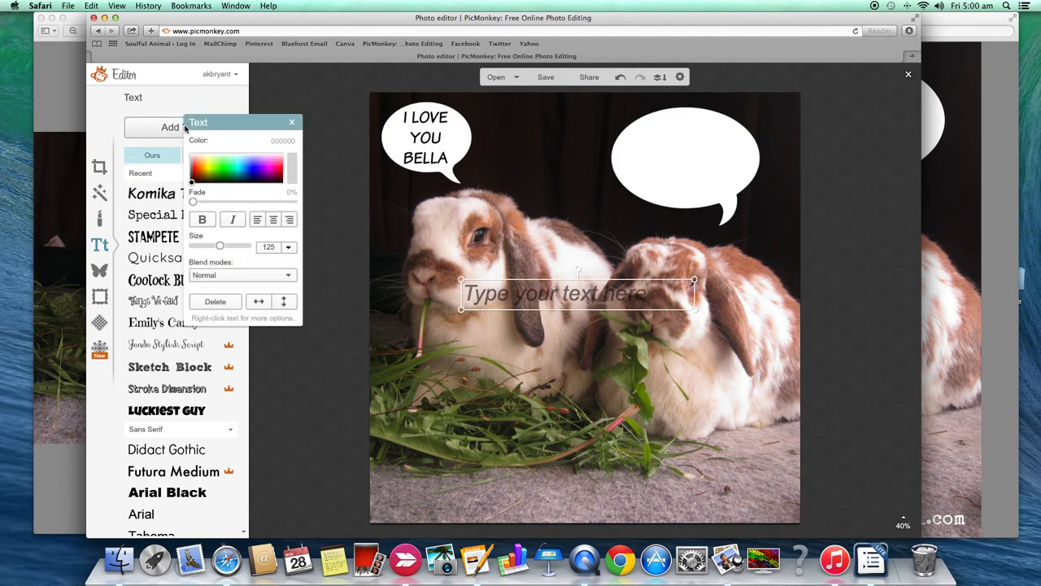
{"action": "left_click", "coordinate": [492, 297]}
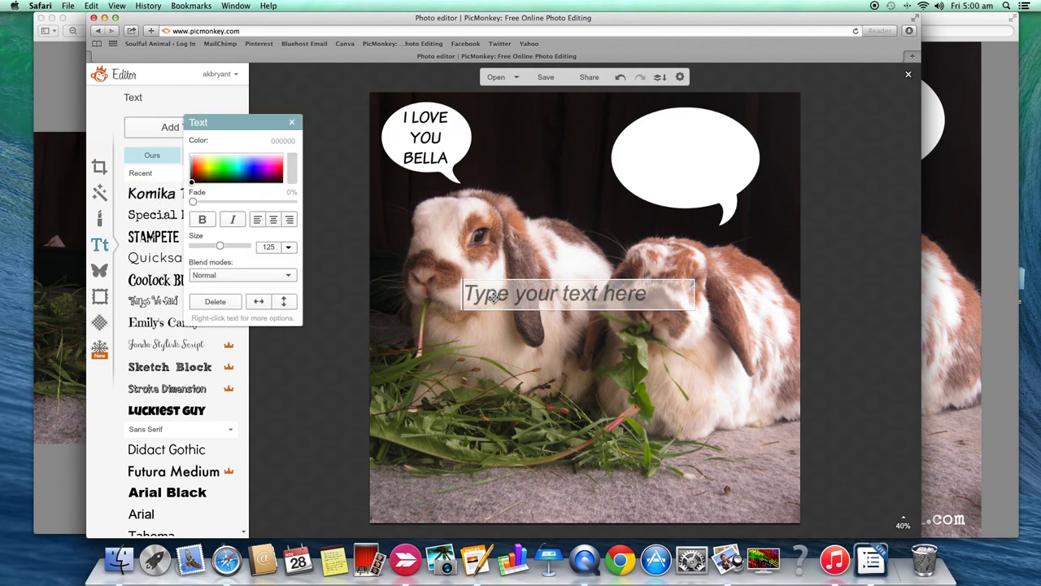
{"action": "type", "text": "he"}
{"action": "key", "text": "BackSpace"}
{"action": "key", "text": "BackSpace"}
{"action": "type", "text": "HEA"}
{"action": "key", "text": "BackSpace"}
{"action": "type", "text": "HAD"}
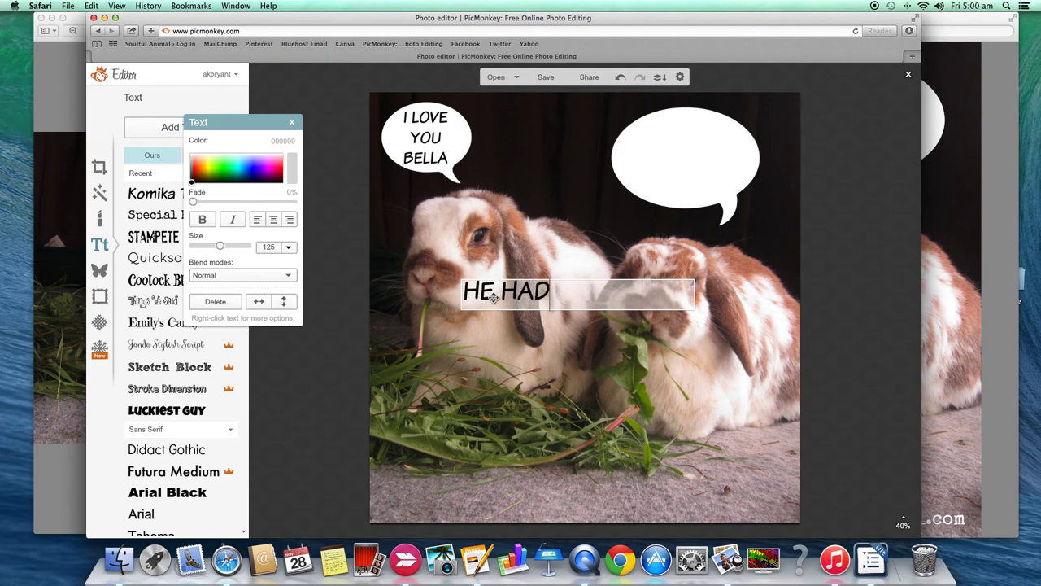
{"action": "key", "text": "Return"}
{"action": "type", "text": "ME AT"}
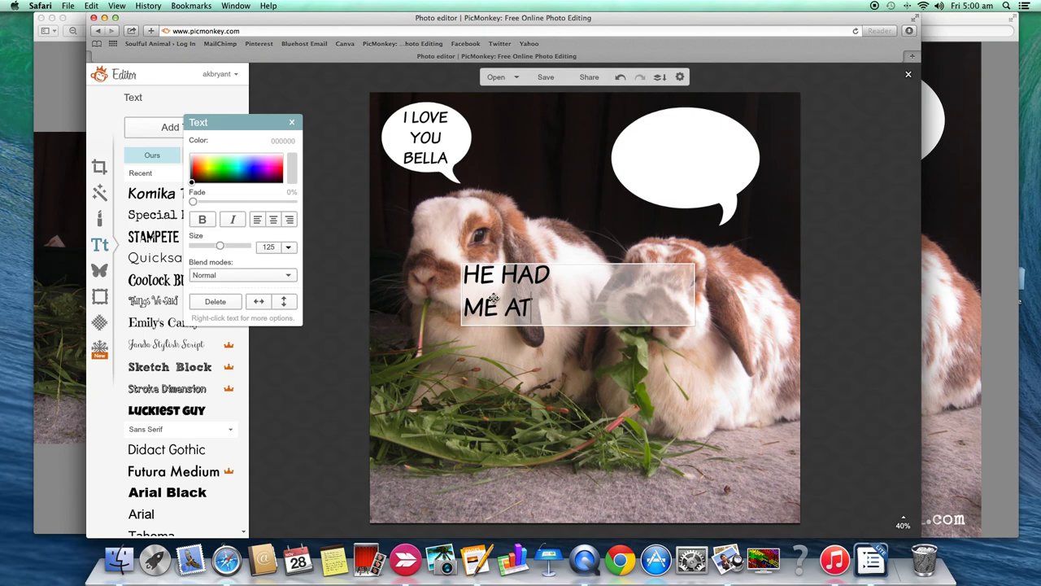
{"action": "key", "text": "Return"}
{"action": "type", "text": "HELLO"}
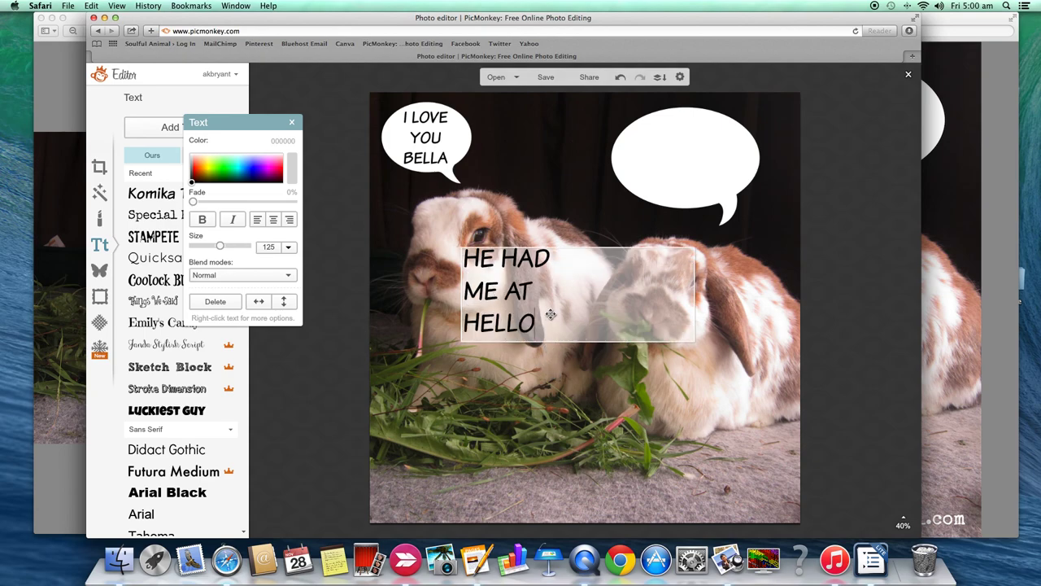
Step: Centre-align the HE HAD ME AT HELLO text and finish editing
{"action": "left_click_drag", "start_coordinate": [550, 319], "coordinate": [447, 269]}
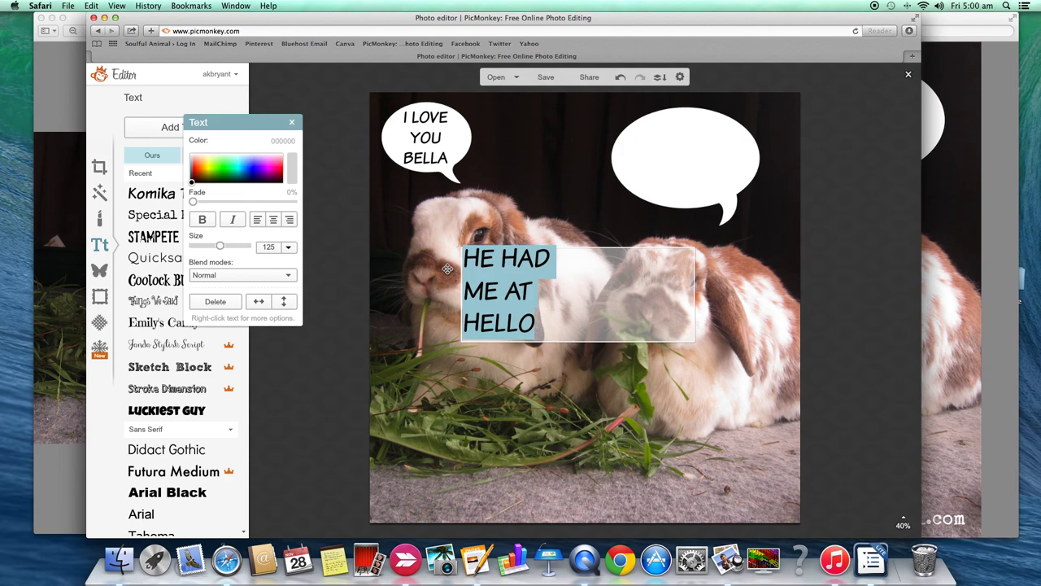
{"action": "left_click", "coordinate": [273, 221]}
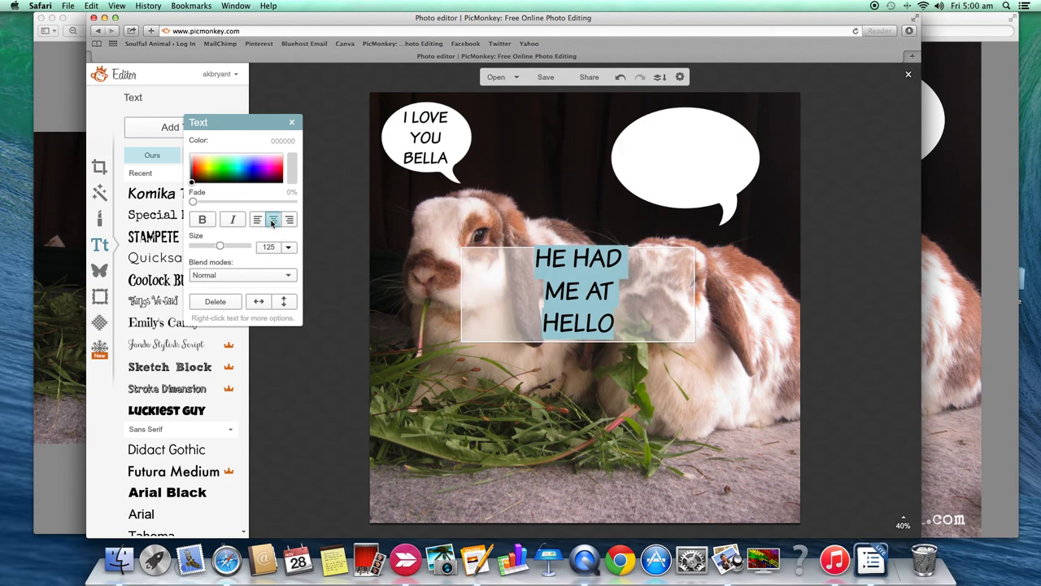
{"action": "left_click", "coordinate": [447, 315]}
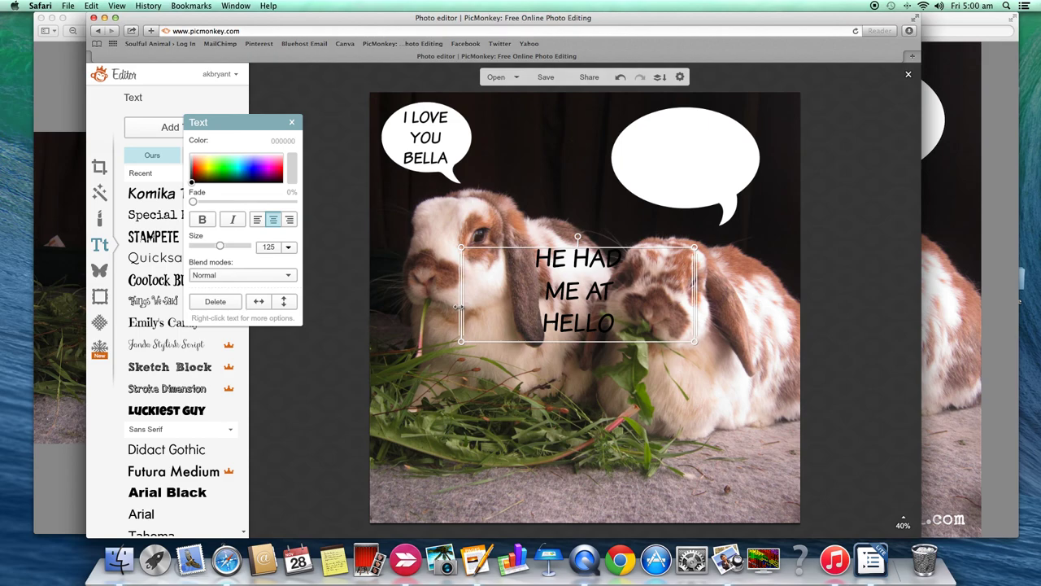
Step: Reshape the HE HAD ME AT HELLO box and fit it inside the right speech bubble at size 124
{"action": "mouse_move", "coordinate": [461, 309]}
{"action": "left_mouse_down"}
{"action": "mouse_move", "coordinate": [579, 321]}
{"action": "mouse_move", "coordinate": [623, 308]}
{"action": "left_mouse_up"}
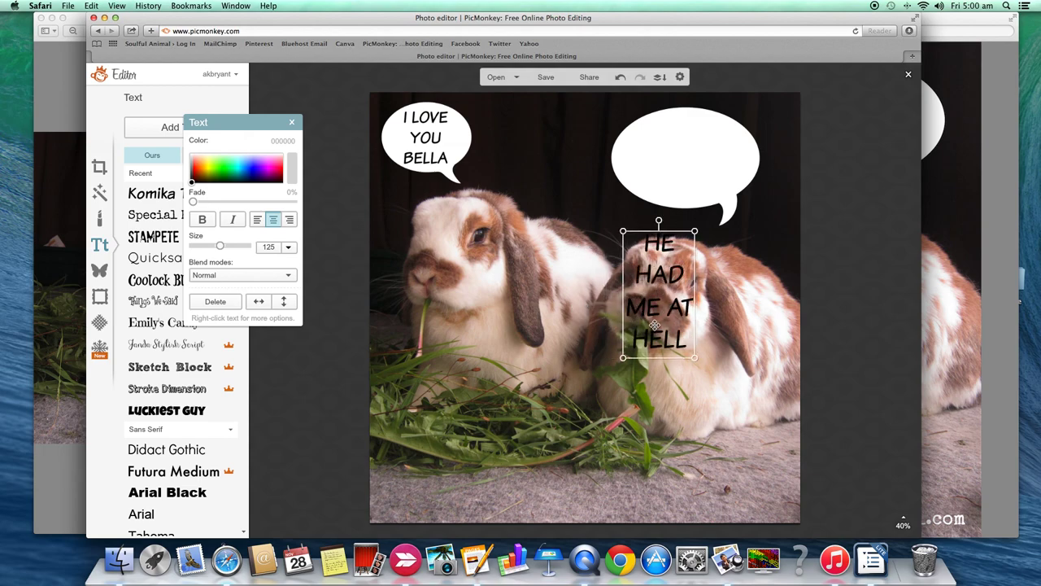
{"action": "left_click_drag", "start_coordinate": [623, 319], "coordinate": [510, 308]}
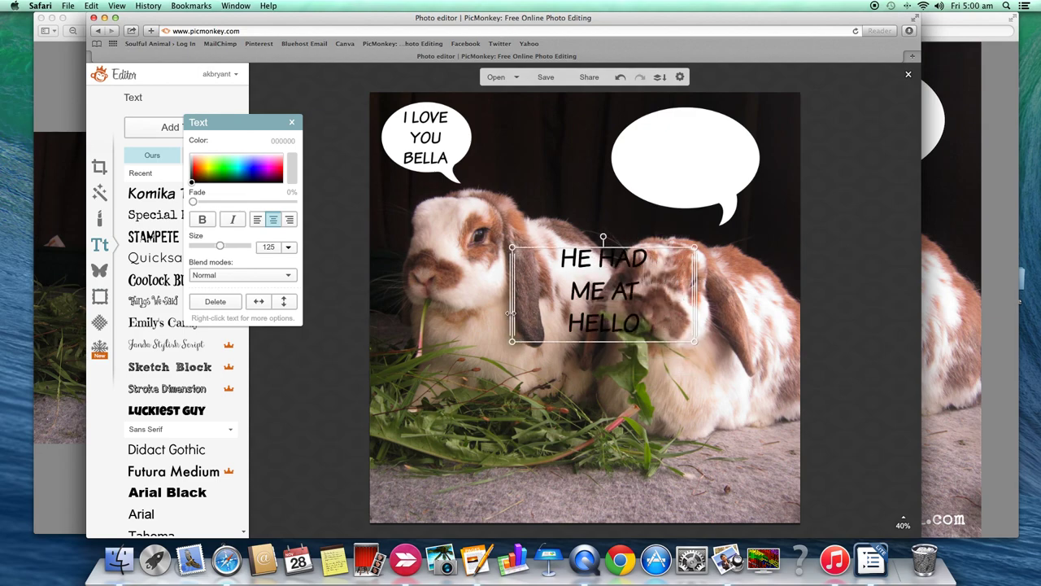
{"action": "left_click_drag", "start_coordinate": [511, 313], "coordinate": [552, 291]}
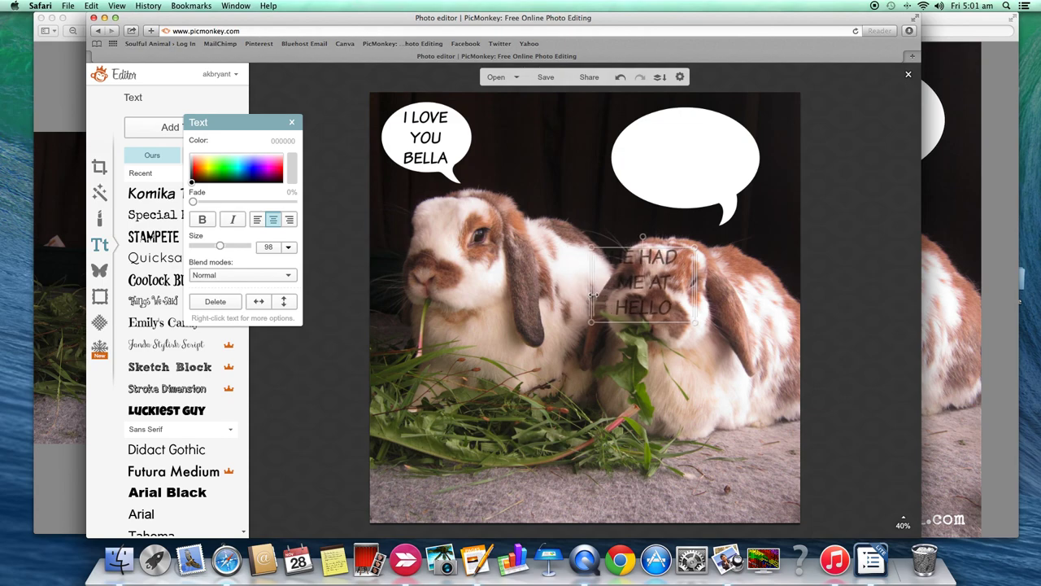
{"action": "left_click_drag", "start_coordinate": [634, 301], "coordinate": [698, 179]}
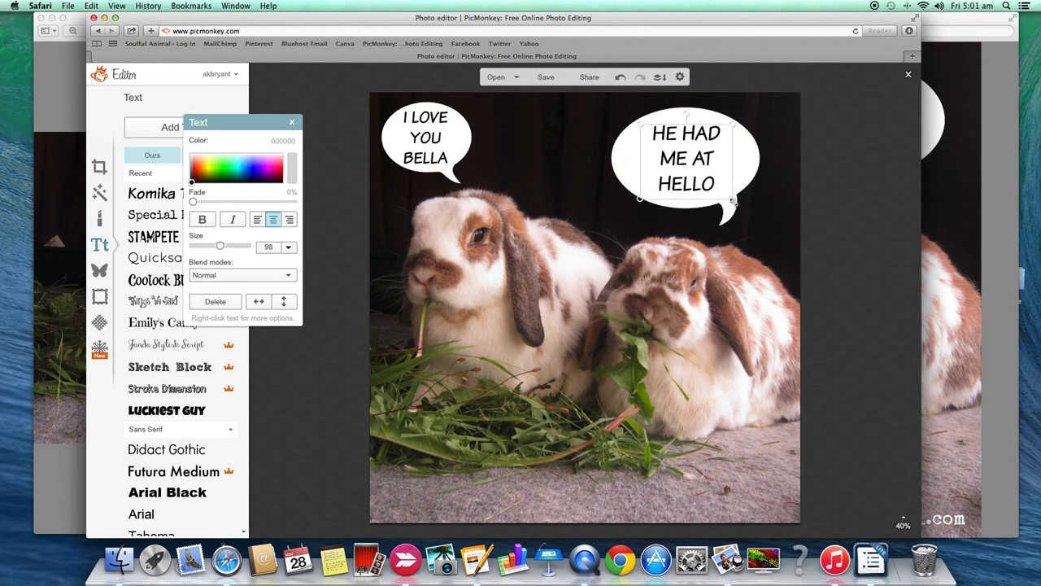
{"action": "left_click_drag", "start_coordinate": [732, 199], "coordinate": [762, 220]}
{"action": "left_click_drag", "start_coordinate": [710, 177], "coordinate": [694, 169]}
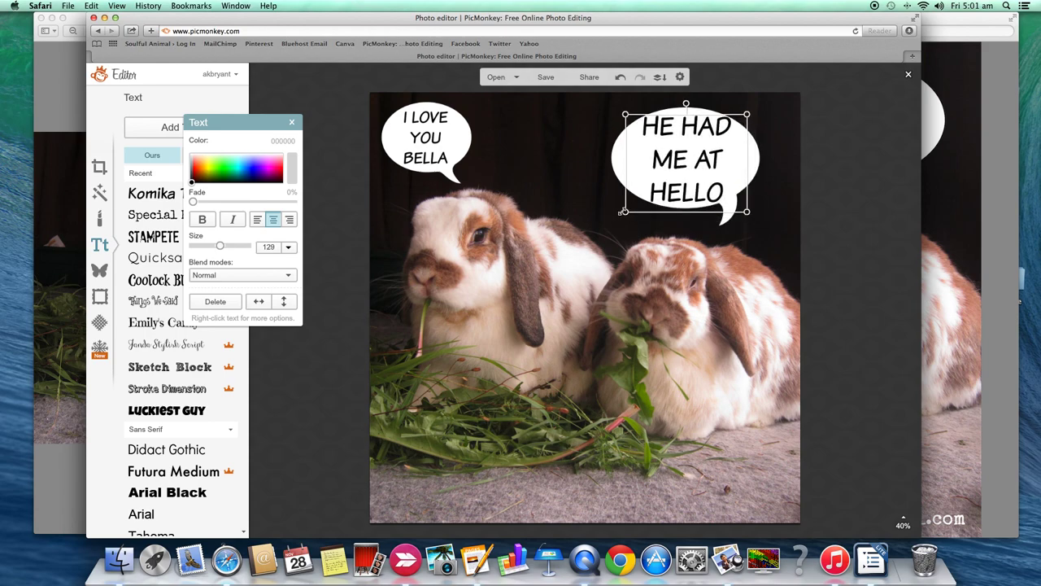
{"action": "left_click_drag", "start_coordinate": [625, 211], "coordinate": [630, 207]}
{"action": "left_click_drag", "start_coordinate": [679, 177], "coordinate": [681, 165]}
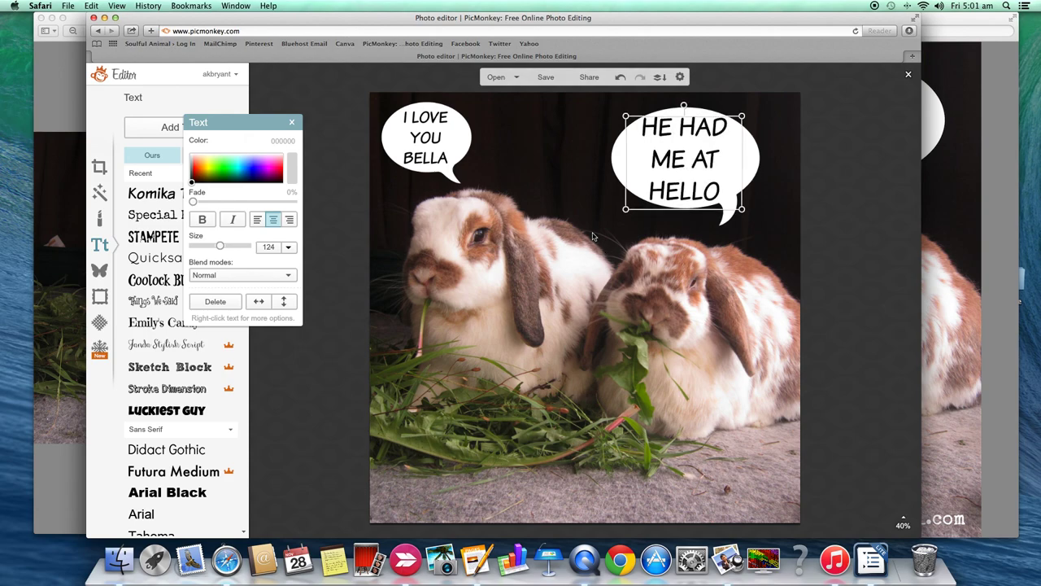
{"action": "left_click", "coordinate": [570, 212]}
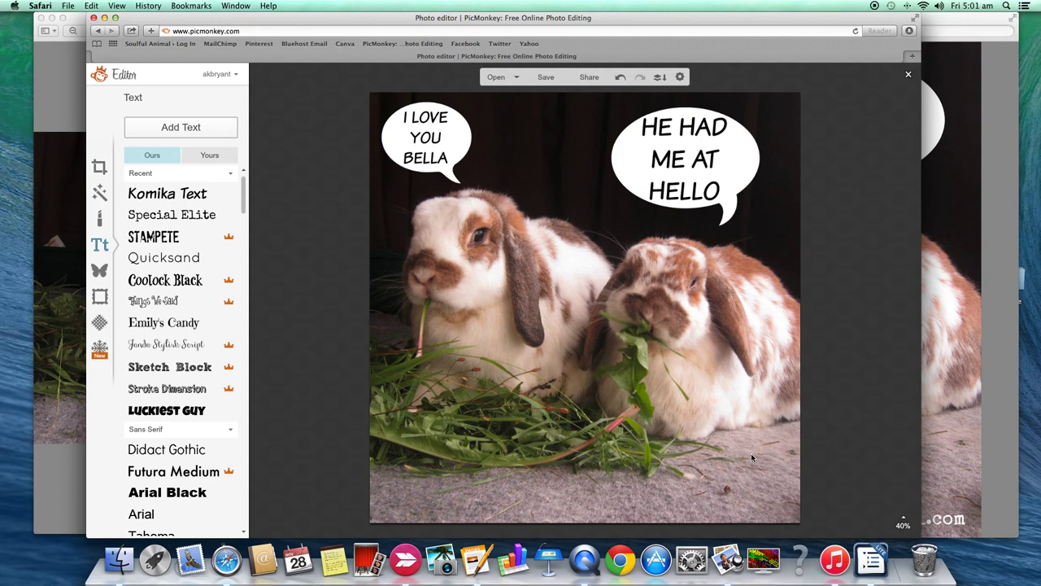
{"action": "left_click", "coordinate": [944, 477]}
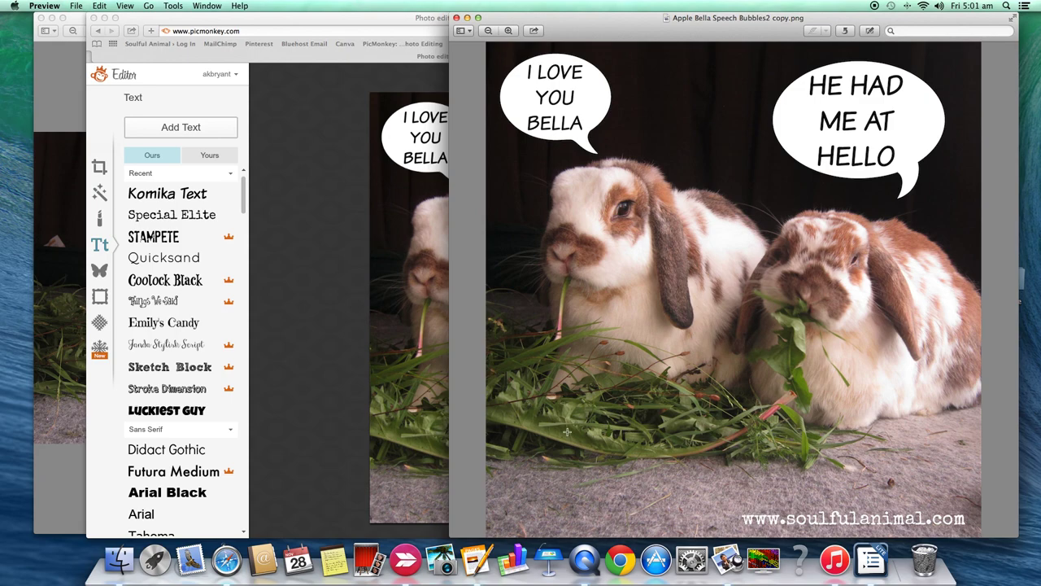
{"action": "left_click", "coordinate": [400, 485]}
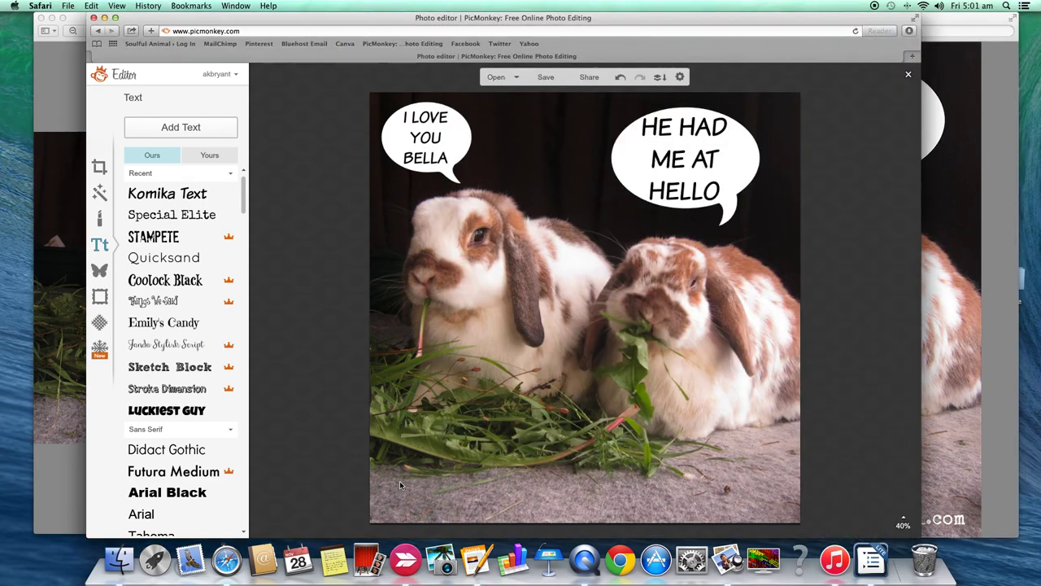
{"action": "left_click", "coordinate": [159, 216]}
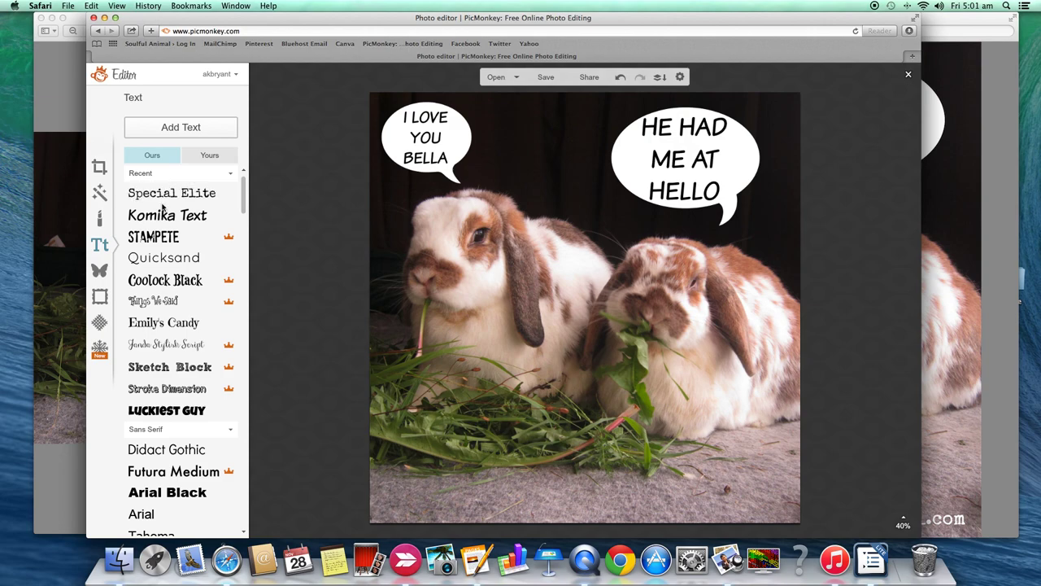
{"action": "left_click_drag", "start_coordinate": [553, 298], "coordinate": [588, 494]}
{"action": "left_click", "coordinate": [589, 493]}
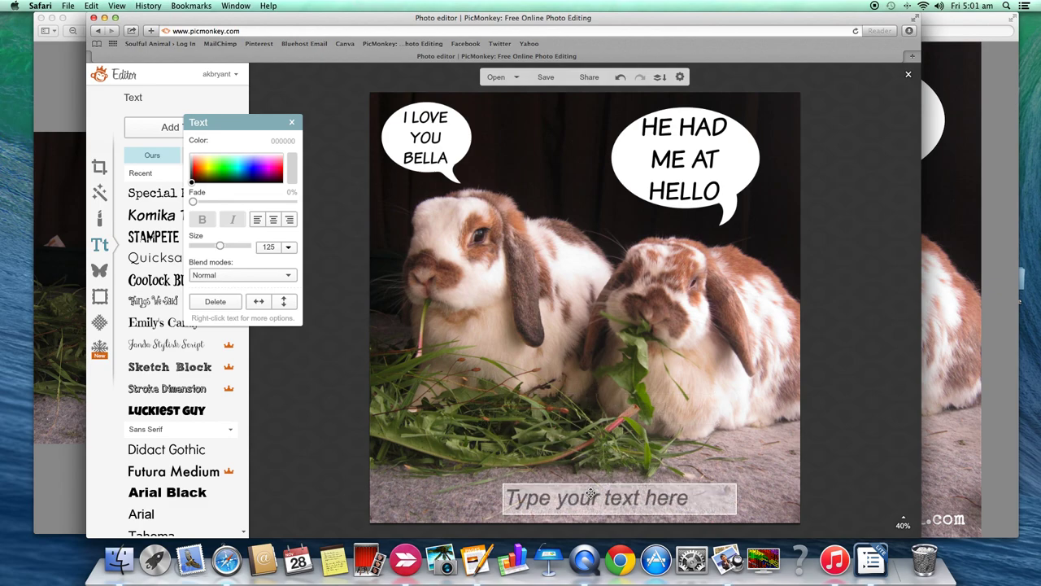
{"action": "type", "text": "WWW"}
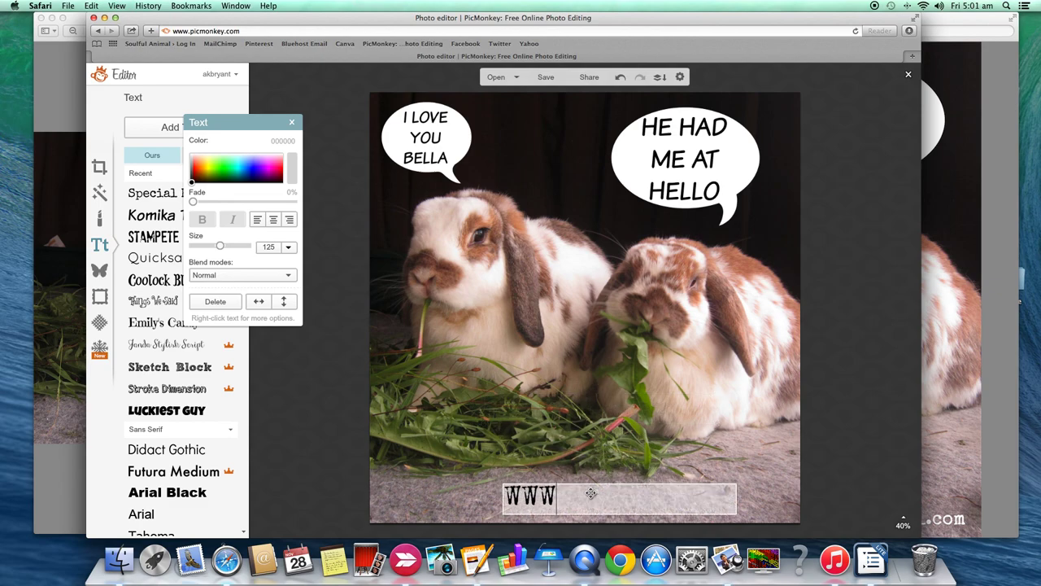
{"action": "type", "text": "."}
{"action": "key", "text": "BackSpace"}
{"action": "key", "text": "BackSpace"}
{"action": "key", "text": "BackSpace"}
{"action": "key", "text": "BackSpace"}
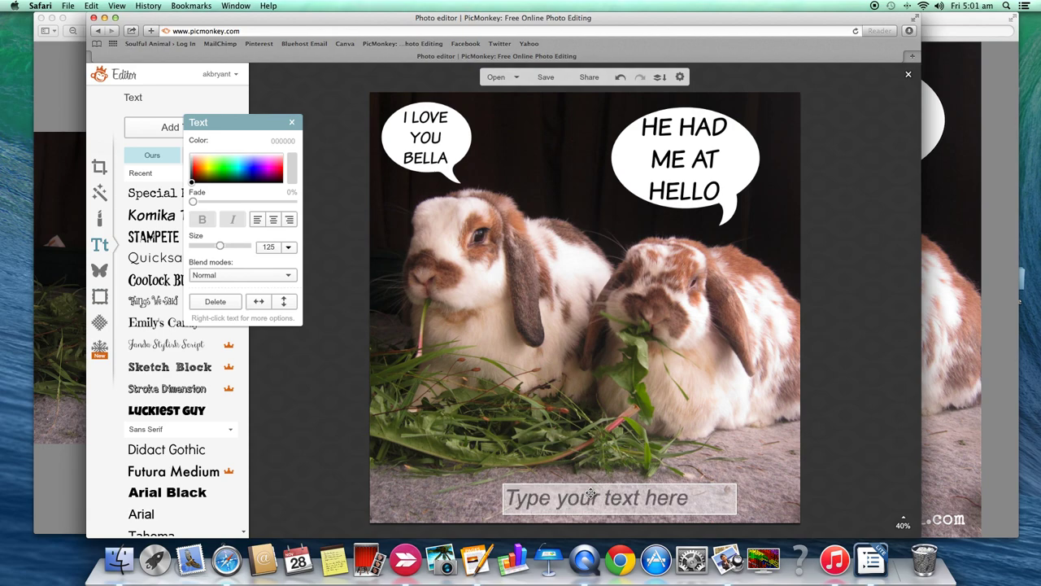
{"action": "type", "text": "www.sou"}
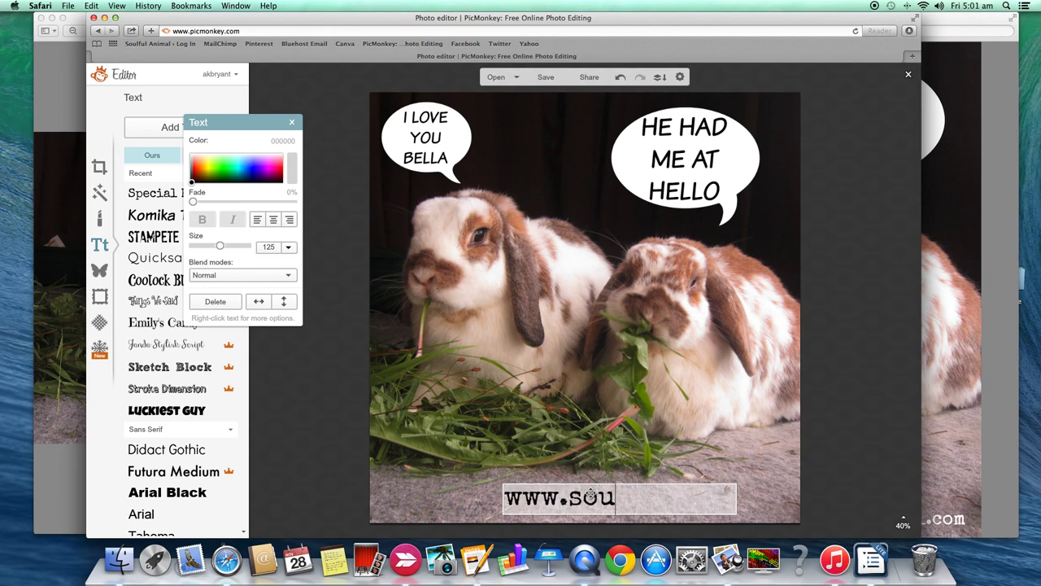
{"action": "type", "text": "lfulanimal.com"}
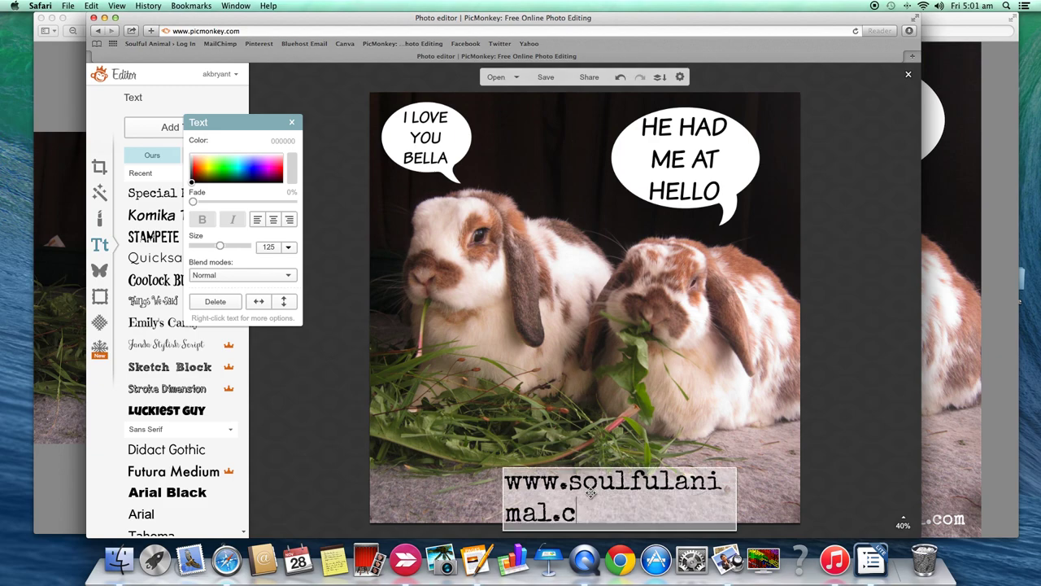
{"action": "left_click", "coordinate": [453, 504]}
{"action": "left_click_drag", "start_coordinate": [503, 498], "coordinate": [391, 496]}
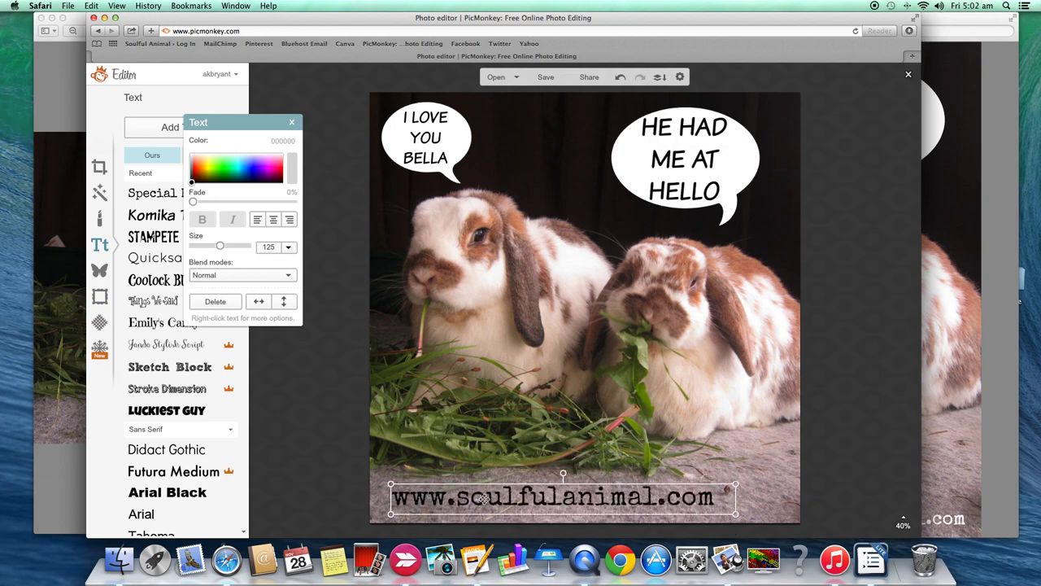
Step: Shift the website text to the lower right and colour it pure white (ffffff)
{"action": "left_click_drag", "start_coordinate": [512, 500], "coordinate": [573, 500]}
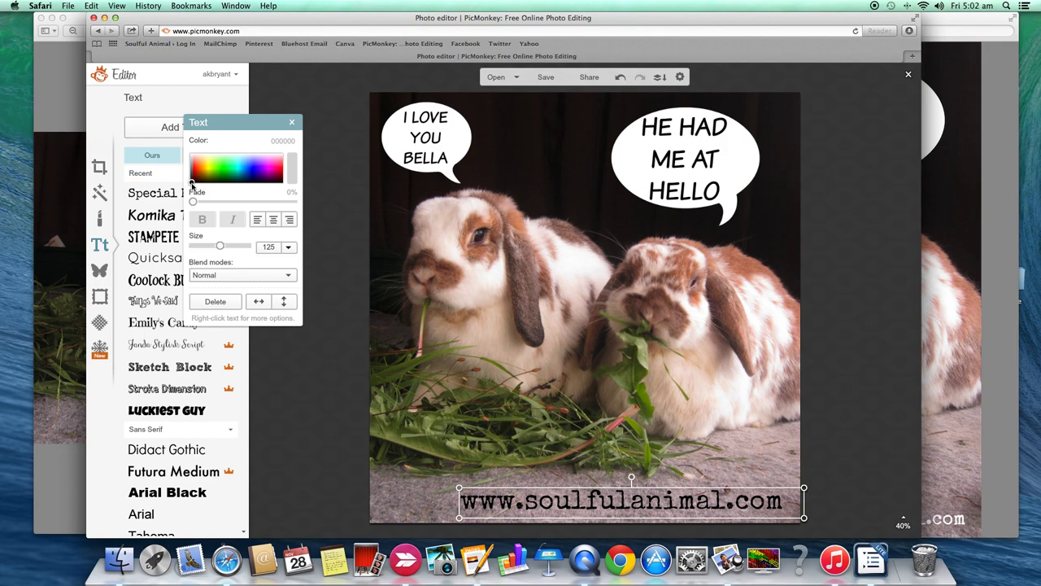
{"action": "mouse_move", "coordinate": [192, 184]}
{"action": "left_mouse_down"}
{"action": "mouse_move", "coordinate": [187, 151]}
{"action": "mouse_move", "coordinate": [191, 188]}
{"action": "left_mouse_up"}
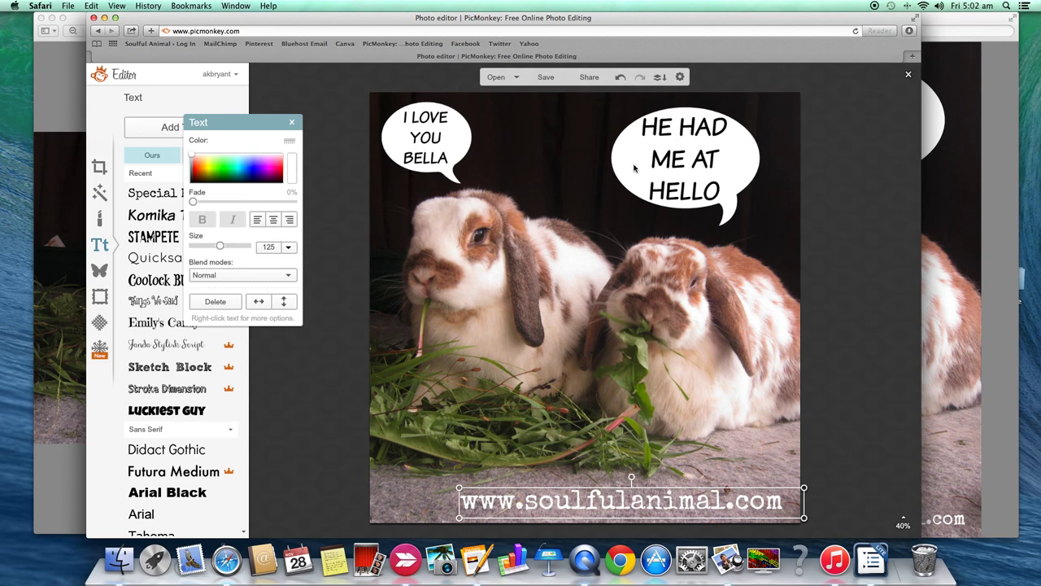
{"action": "left_click", "coordinate": [635, 165]}
Step: Resize the website text to about size 85 and nudge it into the bottom-right corner
{"action": "left_click", "coordinate": [331, 487]}
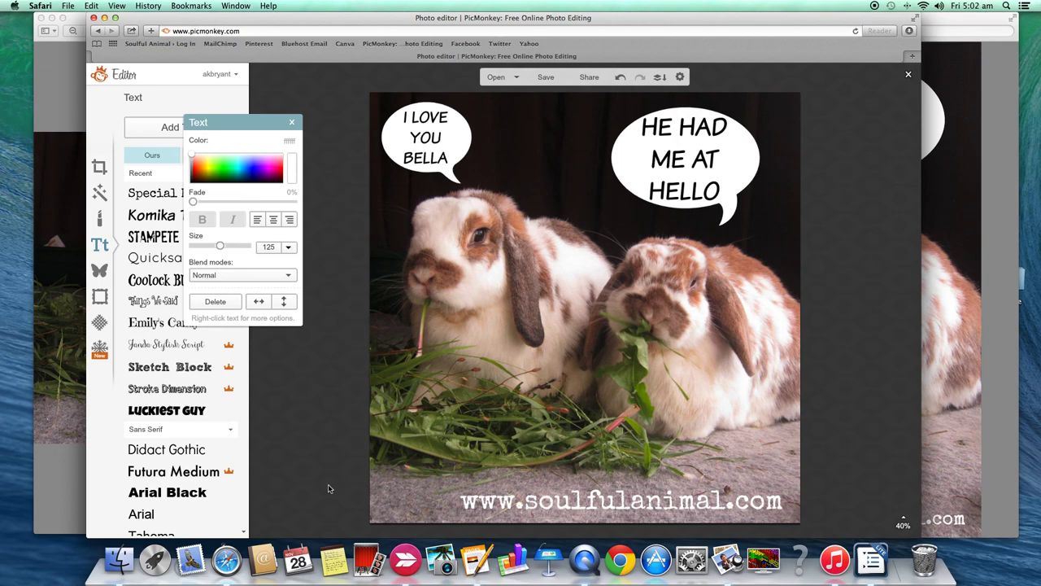
{"action": "left_click", "coordinate": [485, 502]}
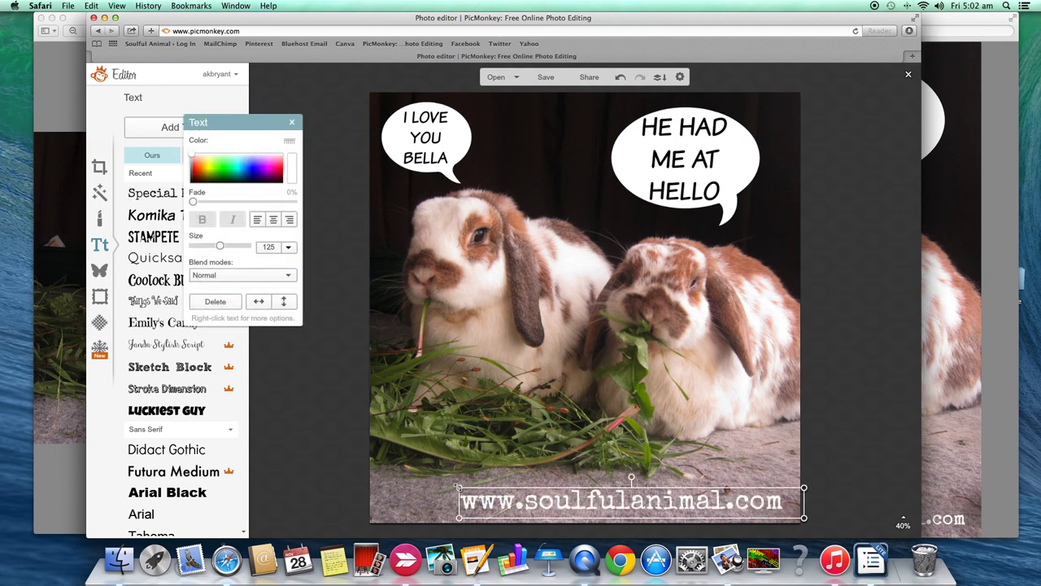
{"action": "left_click_drag", "start_coordinate": [458, 487], "coordinate": [582, 497]}
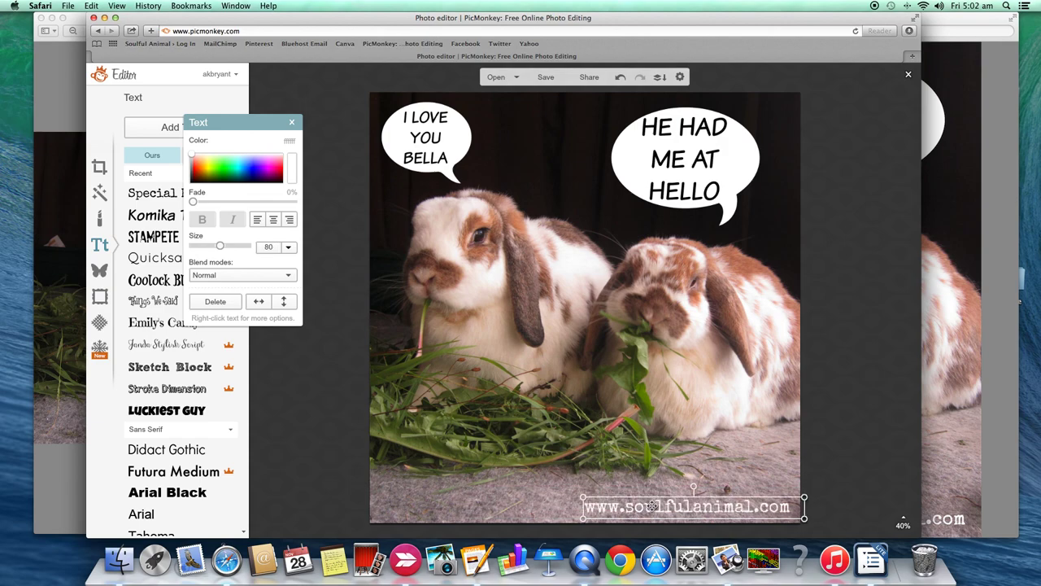
{"action": "left_click_drag", "start_coordinate": [653, 505], "coordinate": [642, 505]}
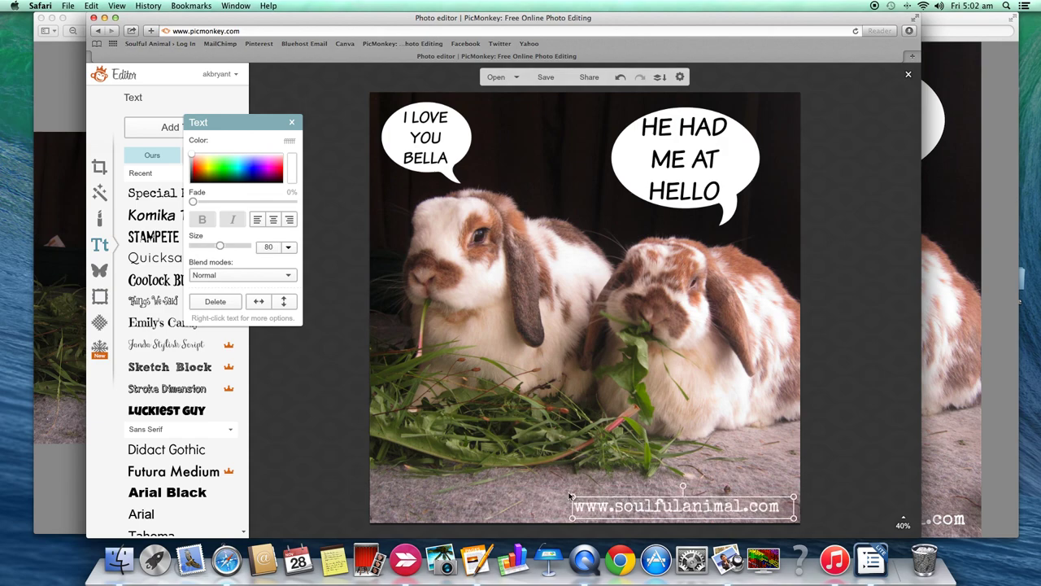
{"action": "left_click_drag", "start_coordinate": [572, 495], "coordinate": [561, 496]}
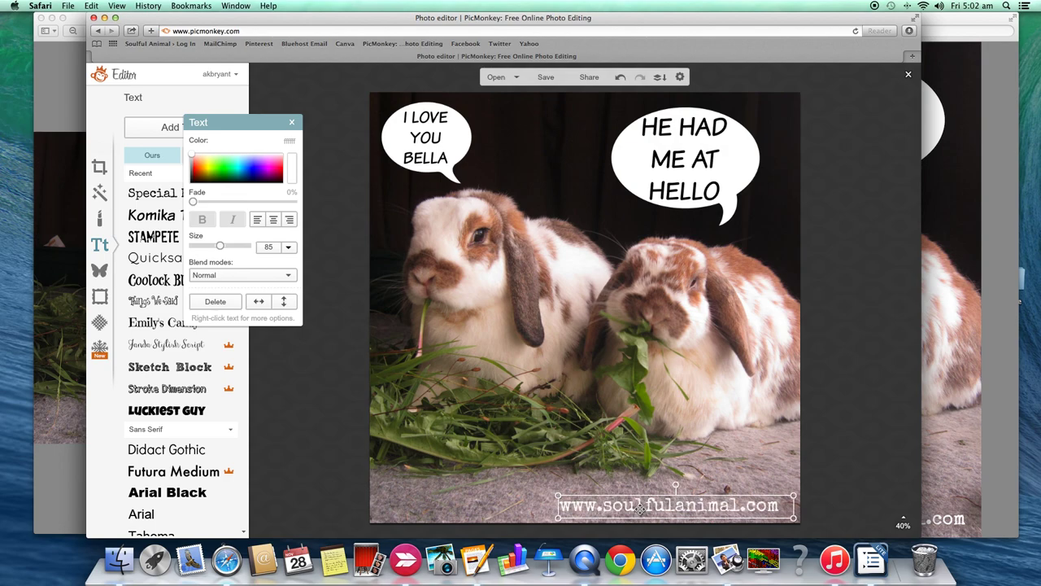
{"action": "left_click", "coordinate": [886, 468]}
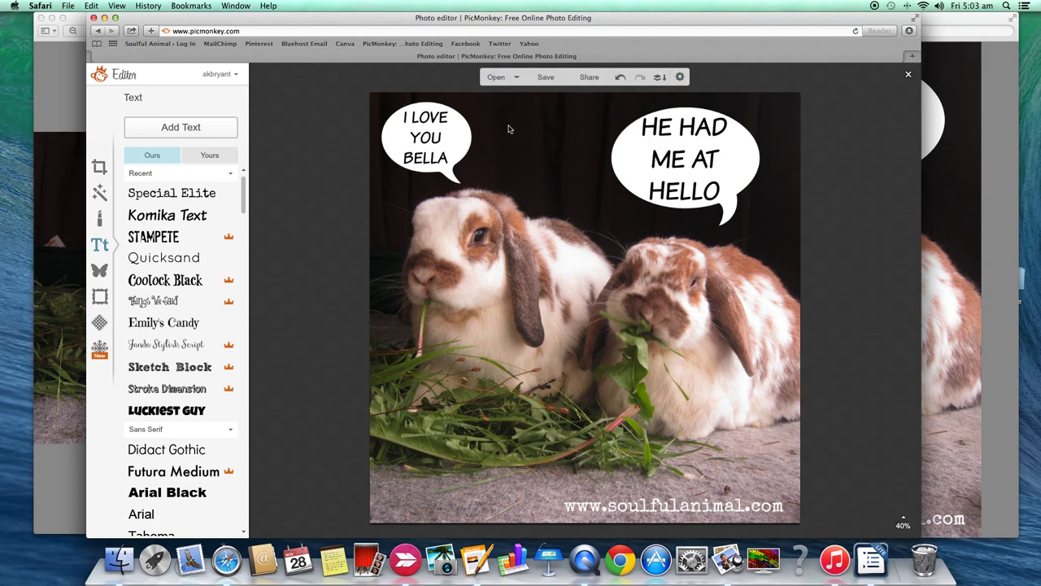
Step: Open the save-to-computer panel and rename the file to 'Speech Bubbles Test'
{"action": "left_click", "coordinate": [546, 78]}
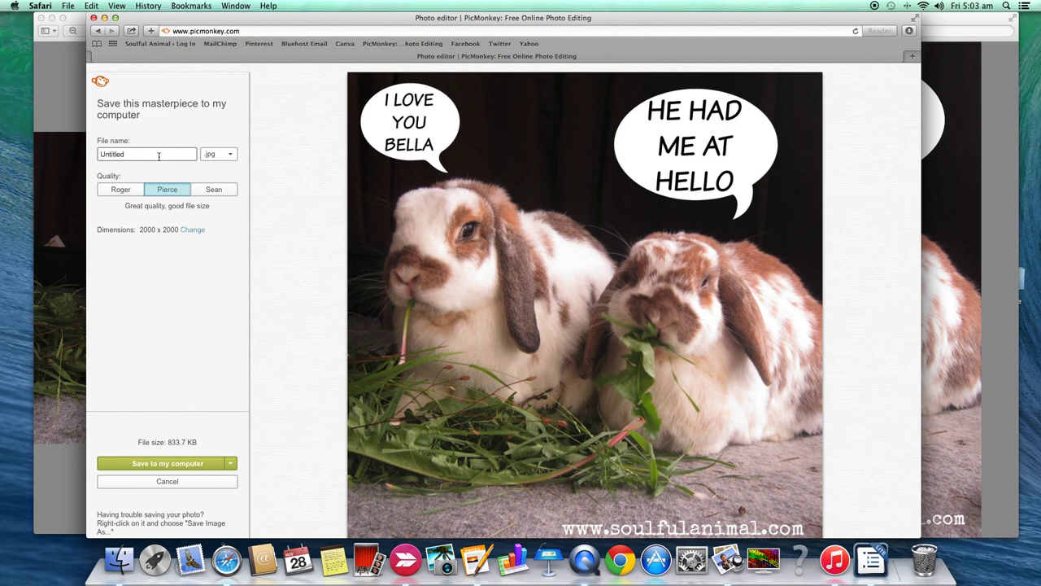
{"action": "left_click_drag", "start_coordinate": [159, 155], "coordinate": [96, 154]}
{"action": "type", "text": "Speech Bubbles Test"}
{"action": "left_click", "coordinate": [230, 157]}
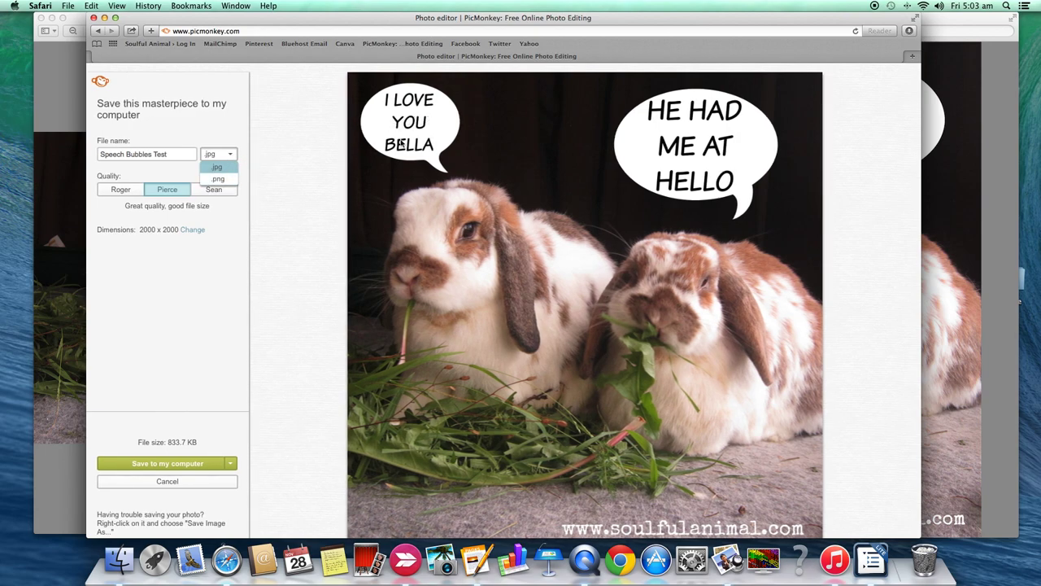
Step: Choose .png format and change the dimensions to 1000 x 1000 pixels
{"action": "left_click", "coordinate": [218, 180]}
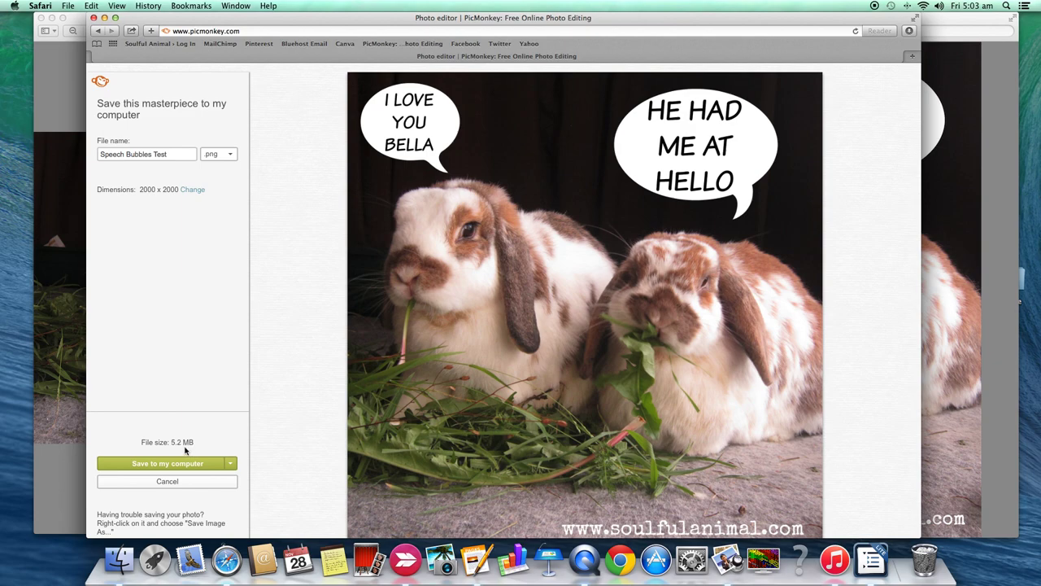
{"action": "left_click", "coordinate": [194, 190]}
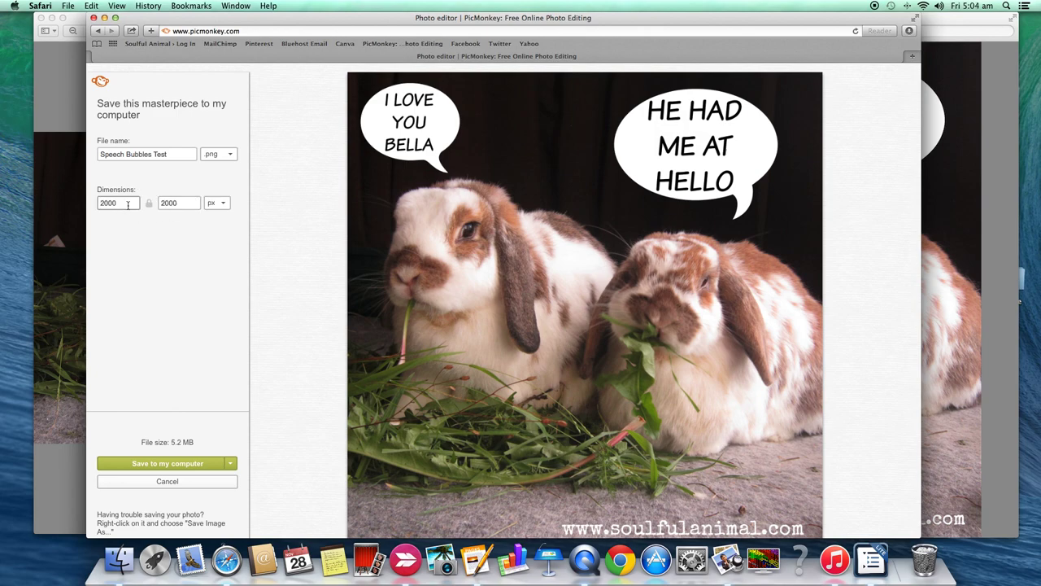
{"action": "left_click_drag", "start_coordinate": [128, 205], "coordinate": [75, 200]}
{"action": "type", "text": "1000"}
{"action": "key", "text": "Return"}
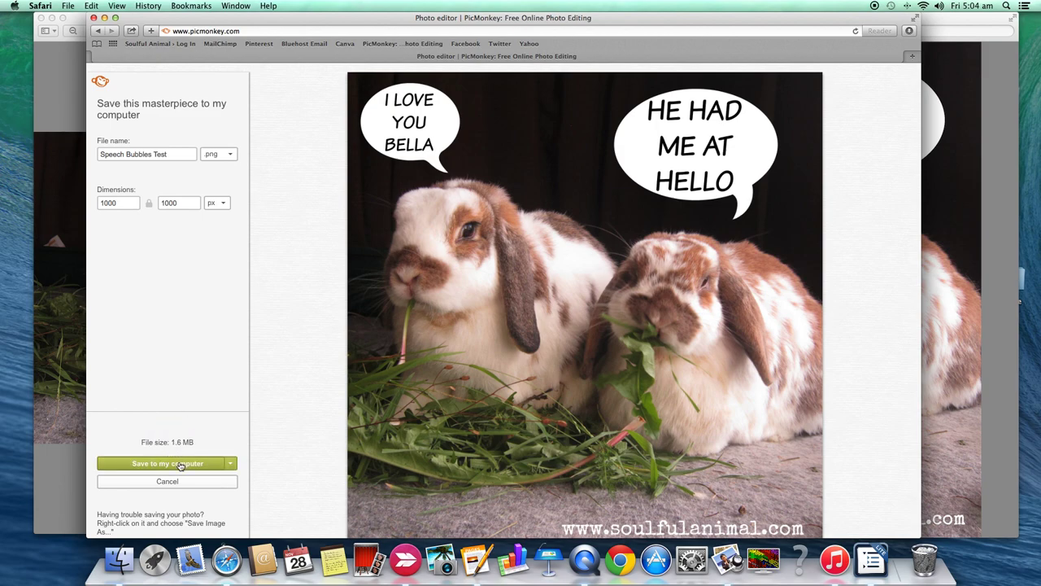
Step: Save Speech Bubbles Test.png to the Desktop
{"action": "left_click", "coordinate": [180, 464]}
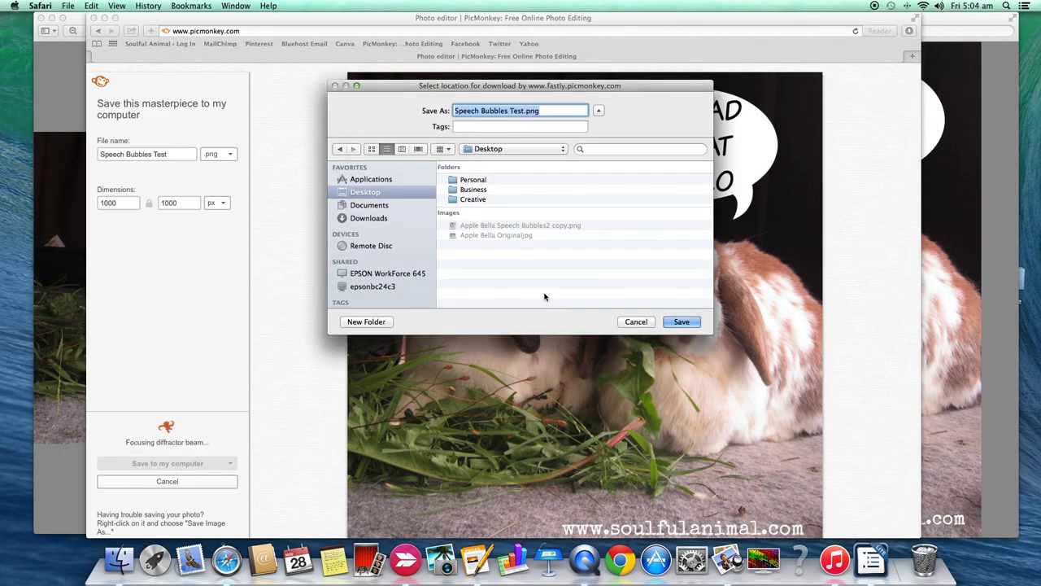
{"action": "left_click", "coordinate": [682, 322]}
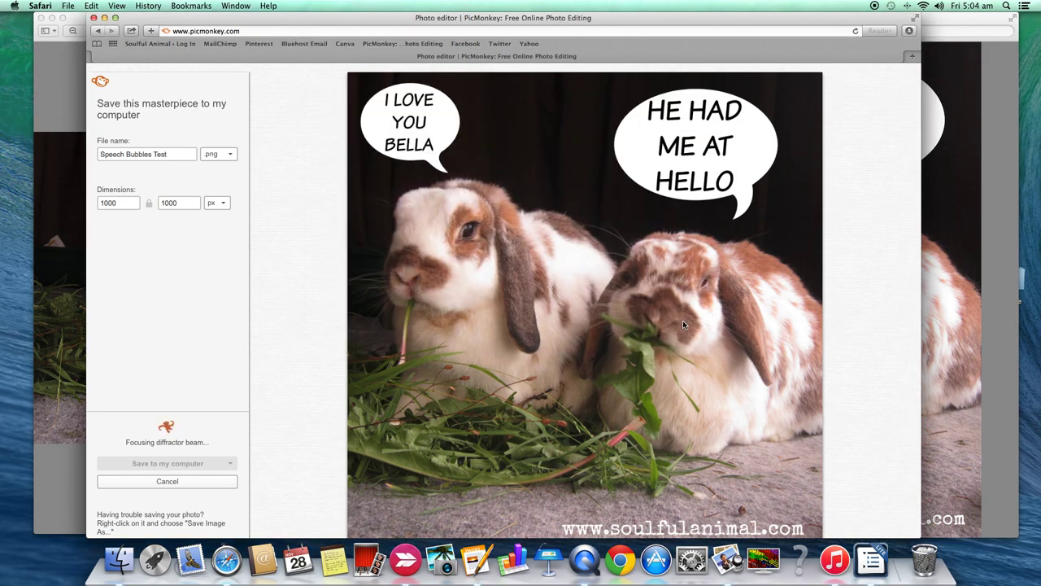